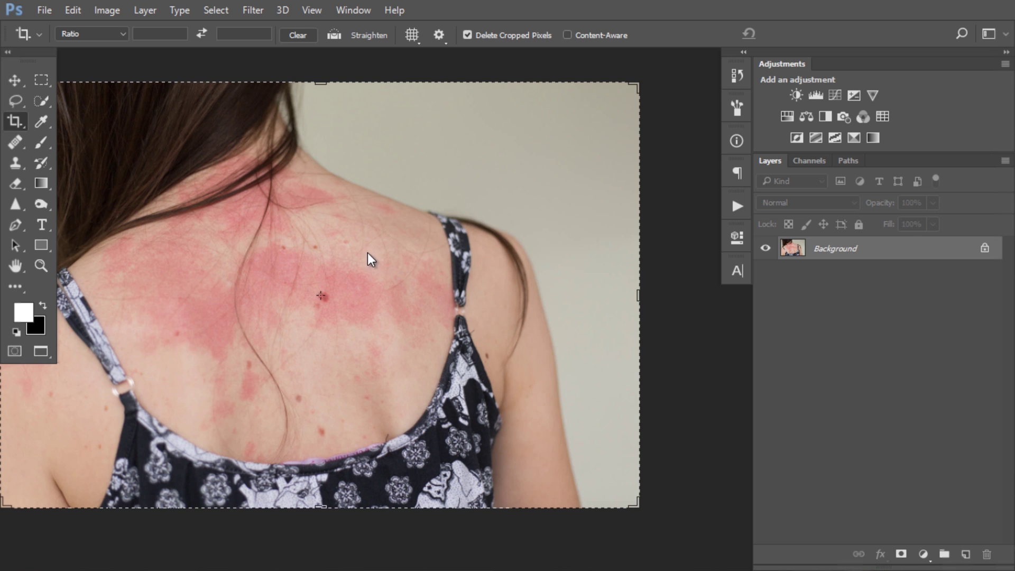
pyautogui.moveTo(376, 262); pyautogui.dragTo(514, 261)
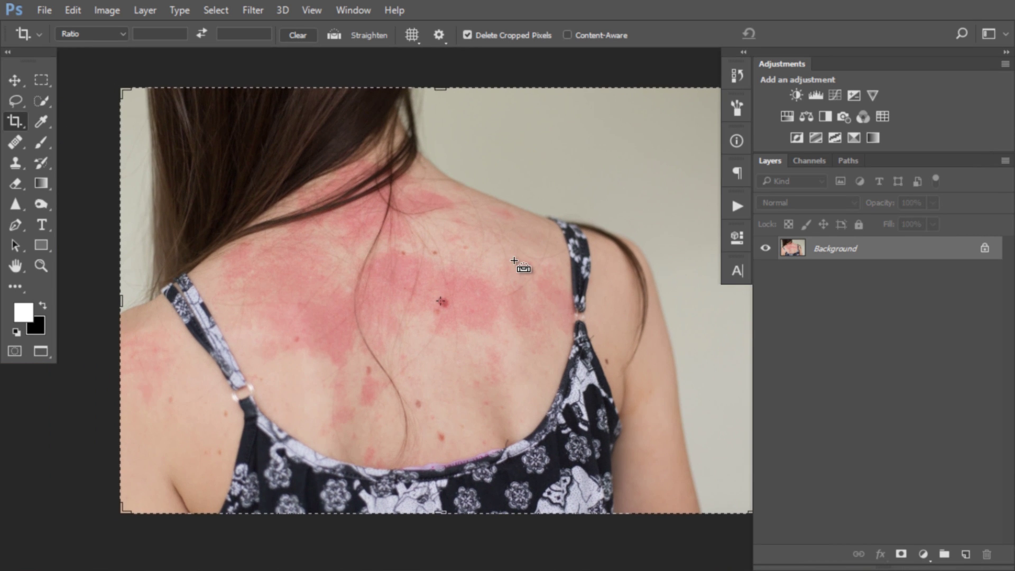
pyautogui.moveTo(356, 261); pyautogui.dragTo(340, 253)
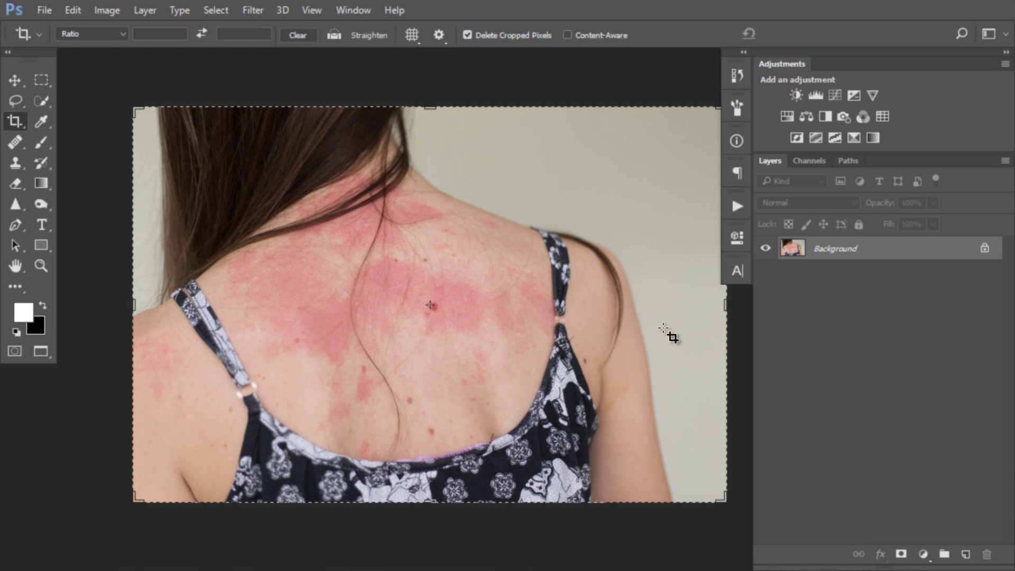
pyautogui.press('s')
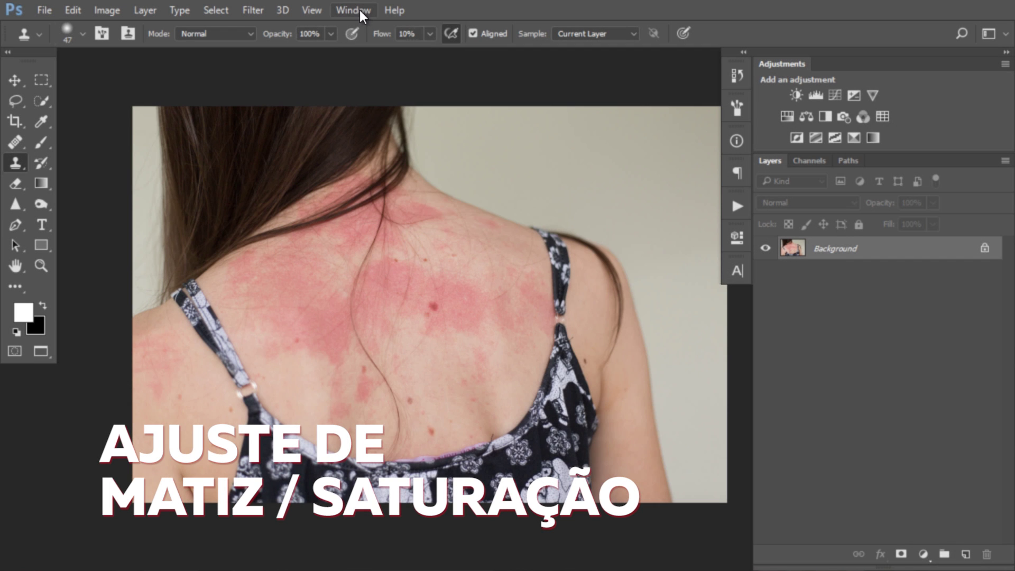
# Add a Hue/Saturation 1 adjustment layer, all values at 0, over the rash photo's background.
pyautogui.click(356, 11)
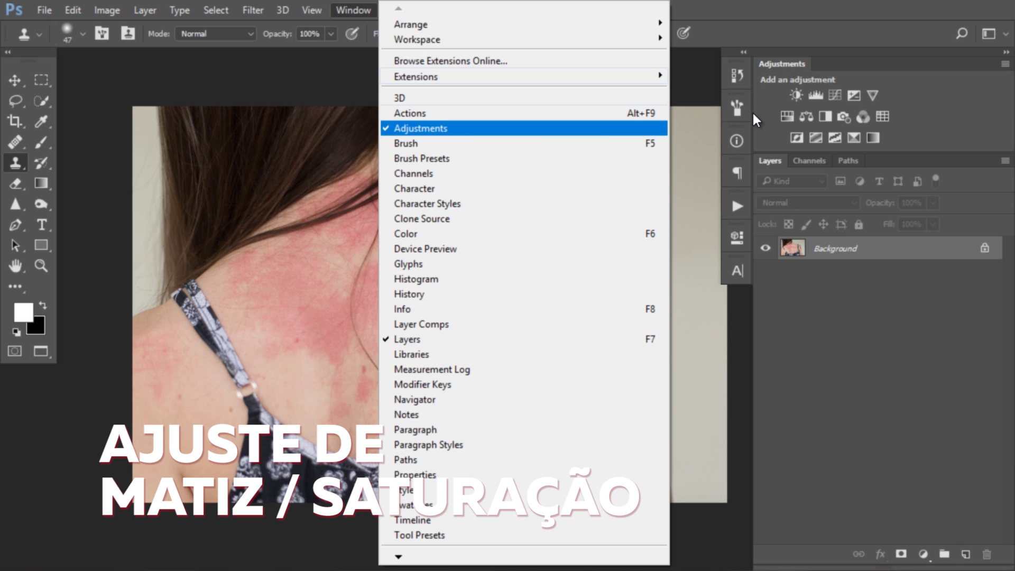
pyautogui.click(875, 500)
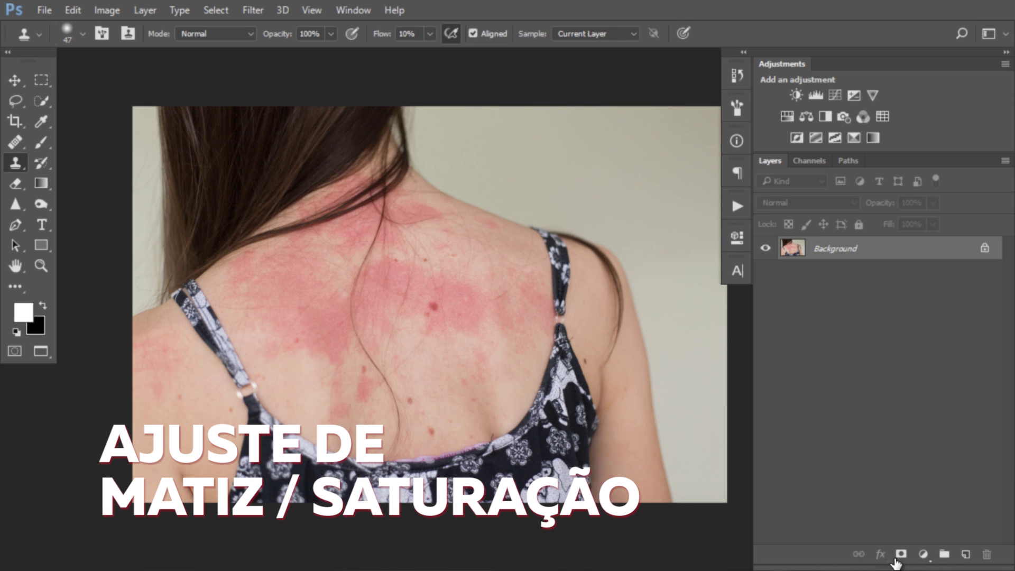
pyautogui.click(923, 555)
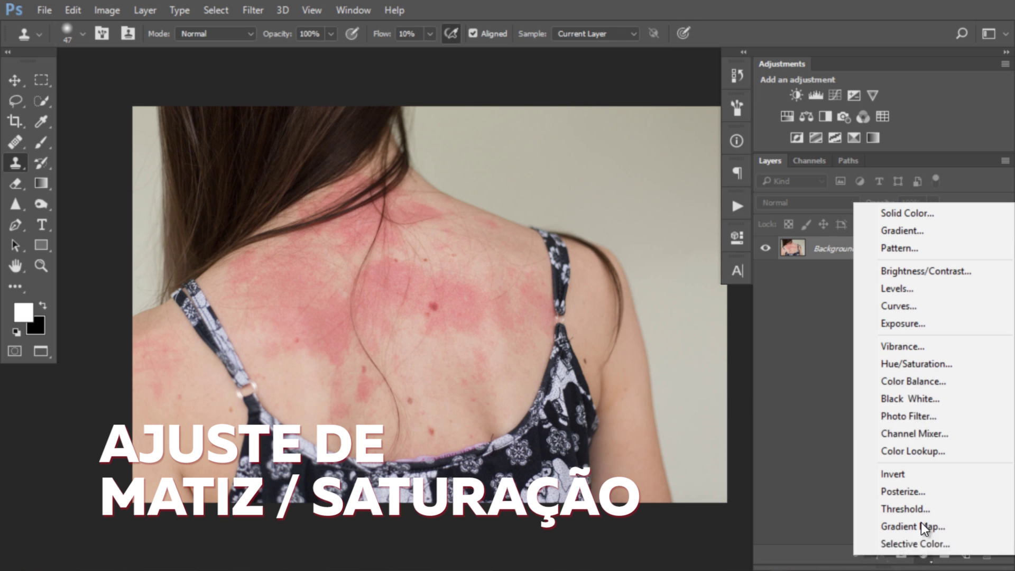
pyautogui.click(915, 363)
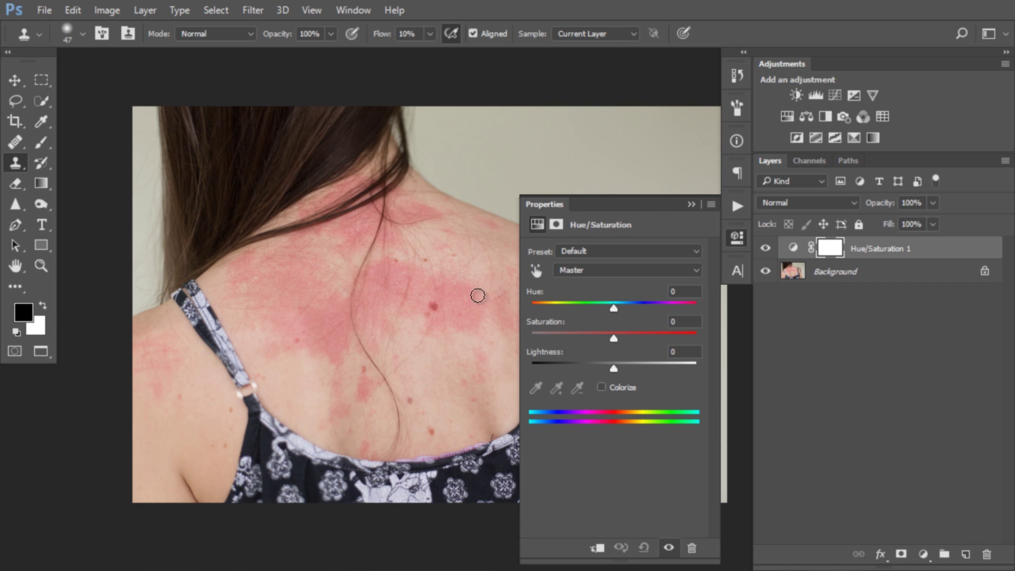
pyautogui.moveTo(288, 288); pyautogui.dragTo(247, 286)
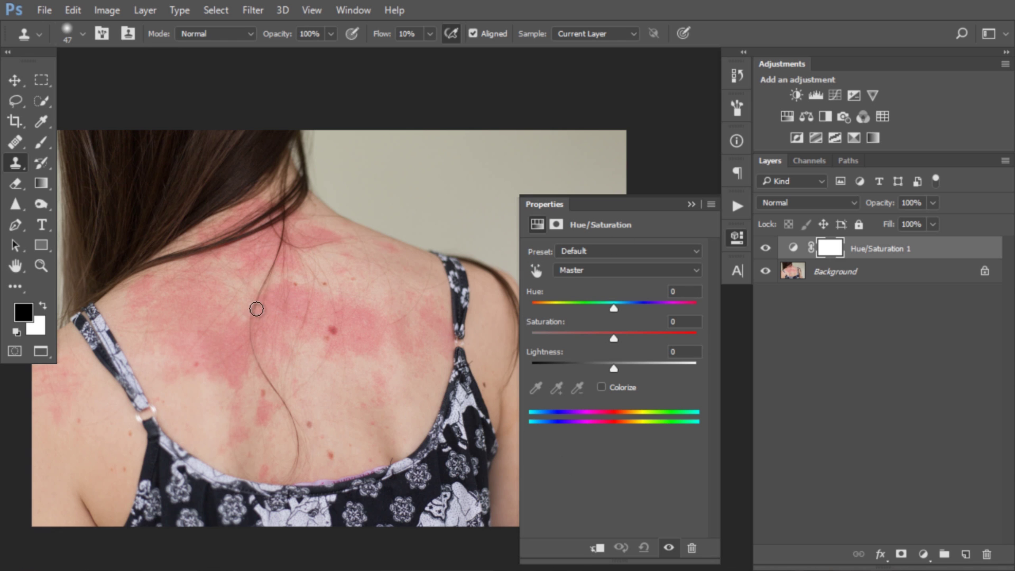
pyautogui.moveTo(317, 300); pyautogui.dragTo(369, 263)
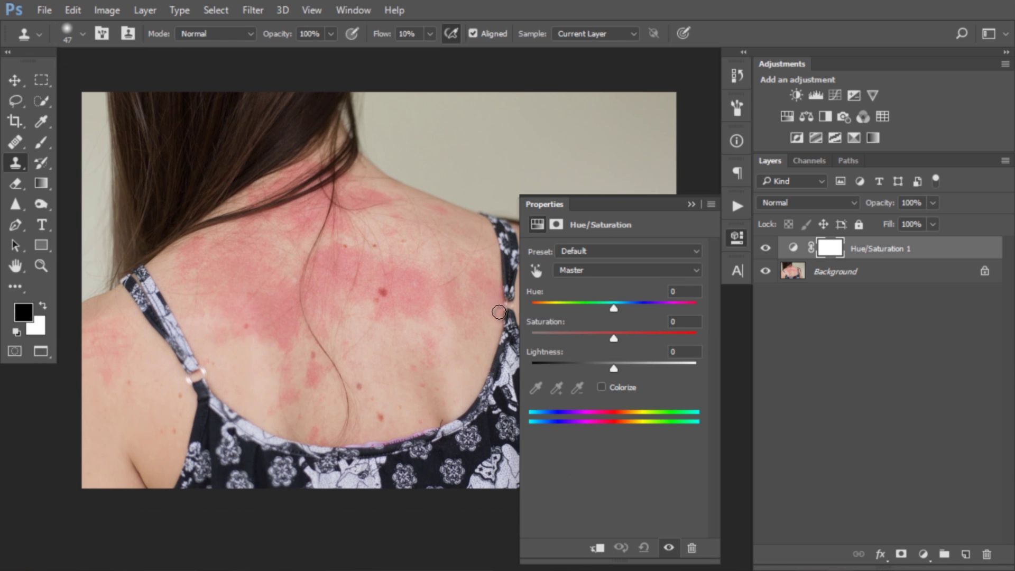
pyautogui.moveTo(624, 308)
pyautogui.mouseDown()
pyautogui.moveTo(561, 306)
pyautogui.moveTo(665, 291)
pyautogui.moveTo(602, 304)
pyautogui.moveTo(691, 334)
pyautogui.moveTo(496, 335)
pyautogui.moveTo(613, 334)
pyautogui.moveTo(637, 369)
pyautogui.moveTo(686, 366)
pyautogui.moveTo(521, 363)
pyautogui.moveTo(632, 361)
pyautogui.moveTo(616, 363)
pyautogui.mouseUp()
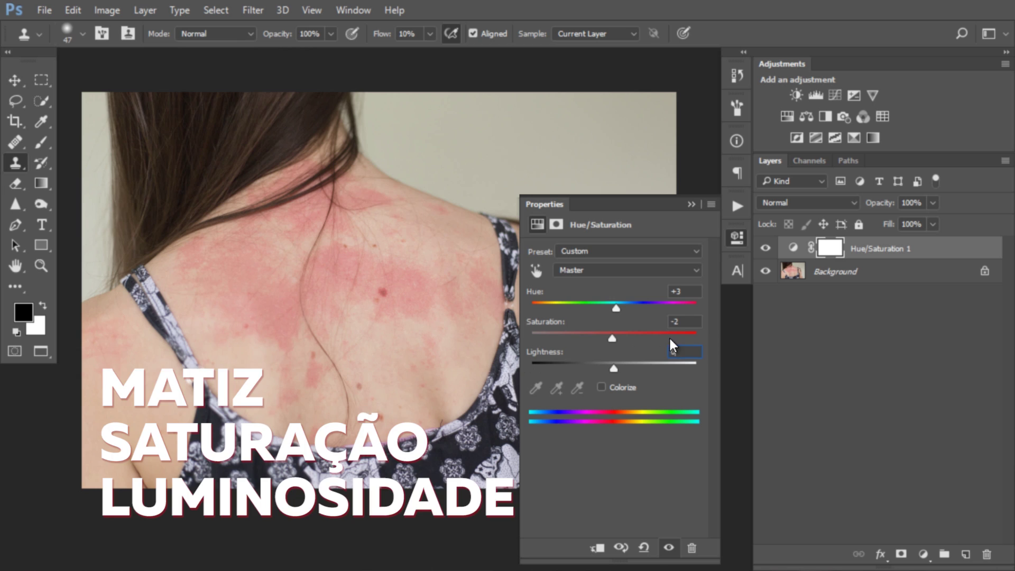
pyautogui.write('0')
pyautogui.hotkey('shift', 'Tab')
pyautogui.hotkey('shift', 'Tab')
pyautogui.write('0')
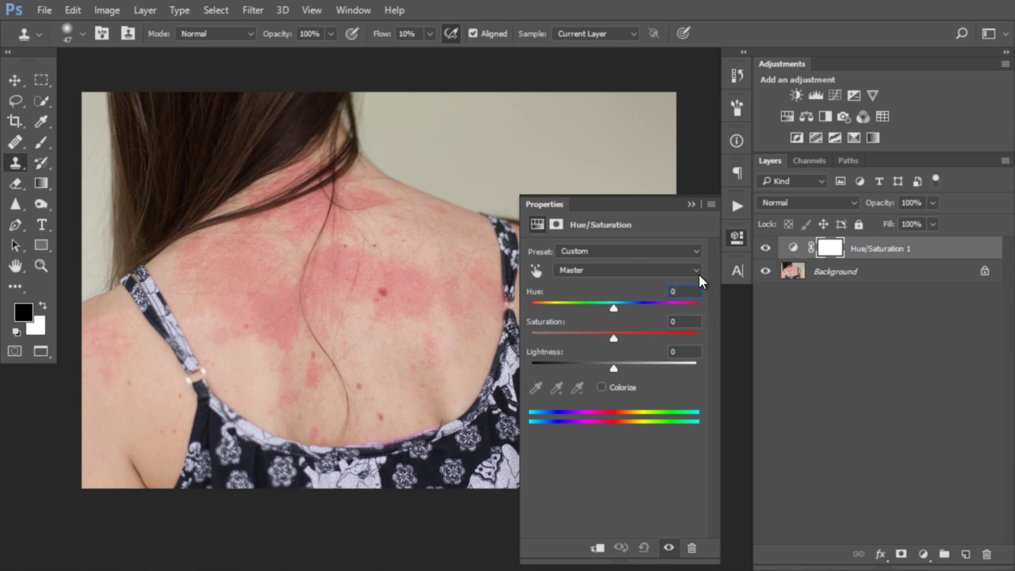
pyautogui.moveTo(613, 309); pyautogui.dragTo(601, 308)
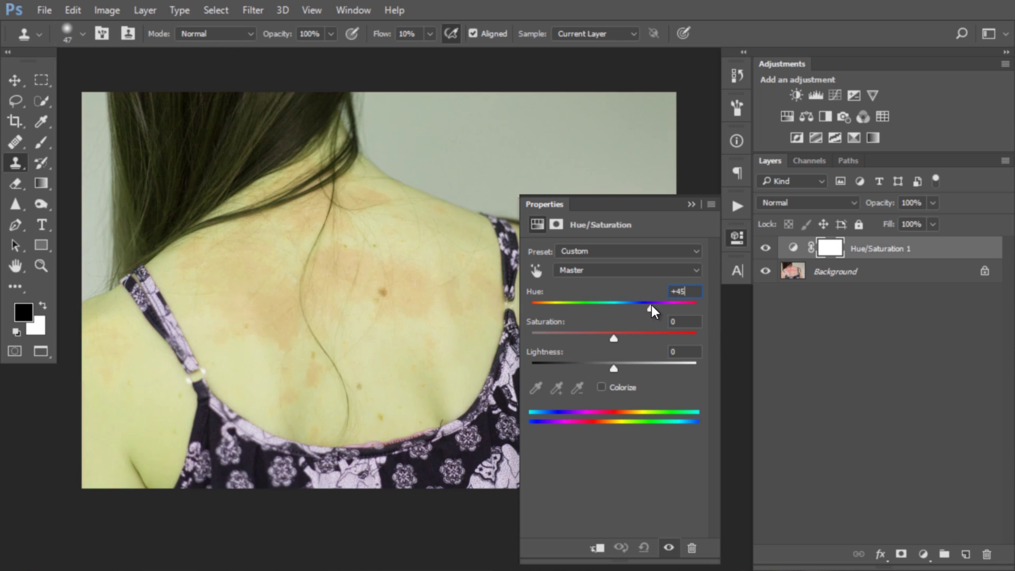
pyautogui.click(617, 306)
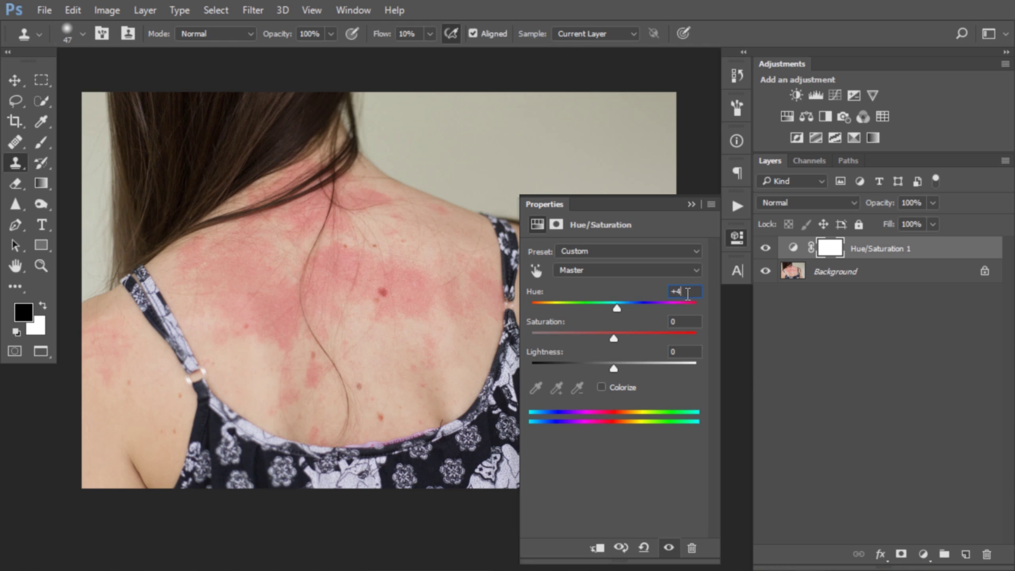
pyautogui.write('0')
pyautogui.moveTo(617, 310); pyautogui.dragTo(627, 310)
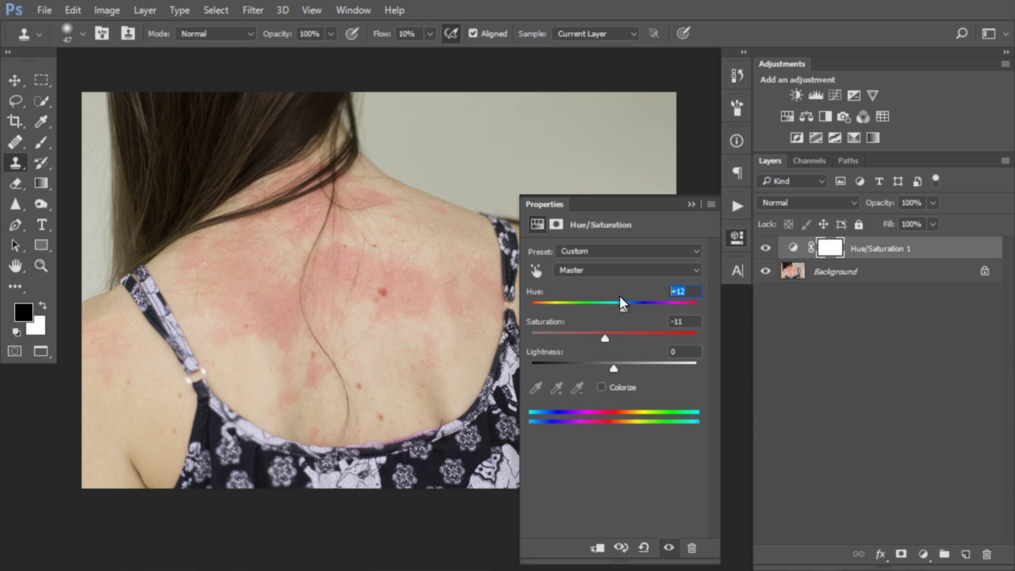
pyautogui.write('0')
pyautogui.press('BackSpace')
pyautogui.press('BackSpace')
pyautogui.press('BackSpace')
pyautogui.write('0')
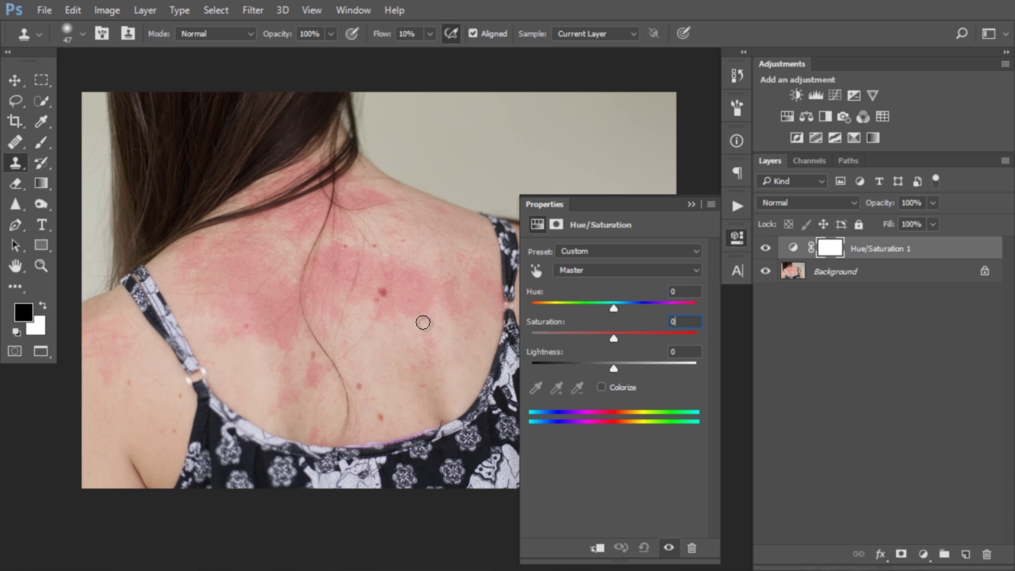
# Target the Reds range, keep hue at 0, and drop saturation to −100.
pyautogui.click(585, 270)
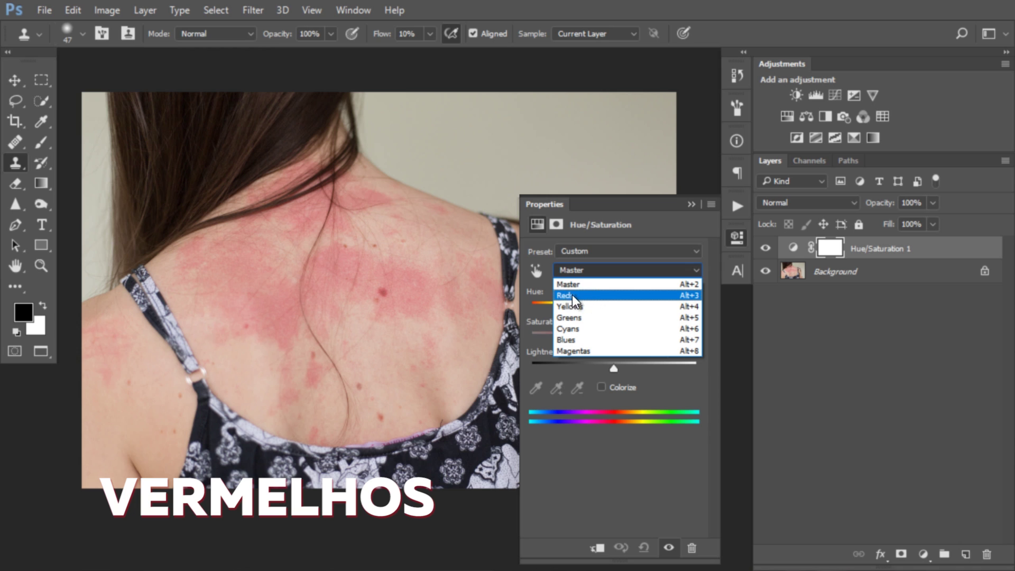
pyautogui.click(572, 296)
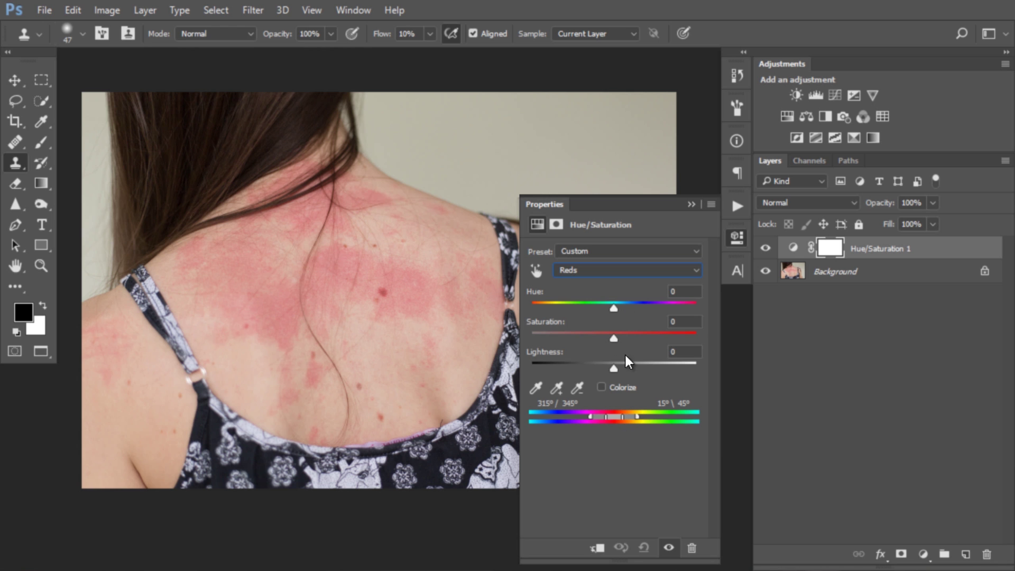
pyautogui.moveTo(650, 336)
pyautogui.mouseDown()
pyautogui.moveTo(608, 337)
pyautogui.moveTo(614, 307)
pyautogui.moveTo(613, 338)
pyautogui.mouseUp()
pyautogui.click(683, 292)
pyautogui.write('0')
pyautogui.moveTo(613, 337); pyautogui.dragTo(505, 338)
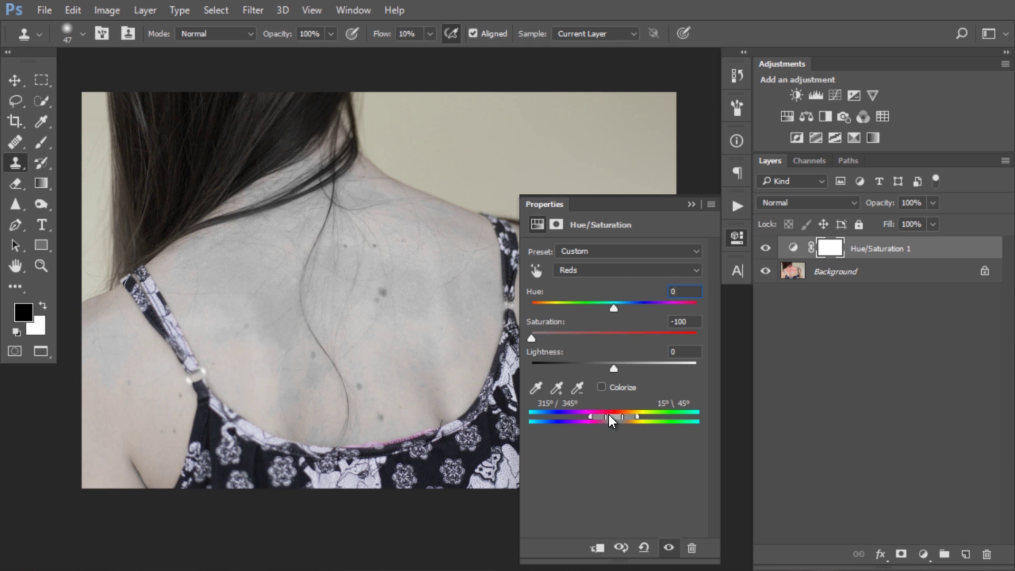
# Shift the targeted range off the rash into a narrow Greens band (98°–114°).
pyautogui.moveTo(589, 416)
pyautogui.mouseDown()
pyautogui.moveTo(657, 419)
pyautogui.moveTo(639, 420)
pyautogui.moveTo(647, 422)
pyautogui.mouseUp()
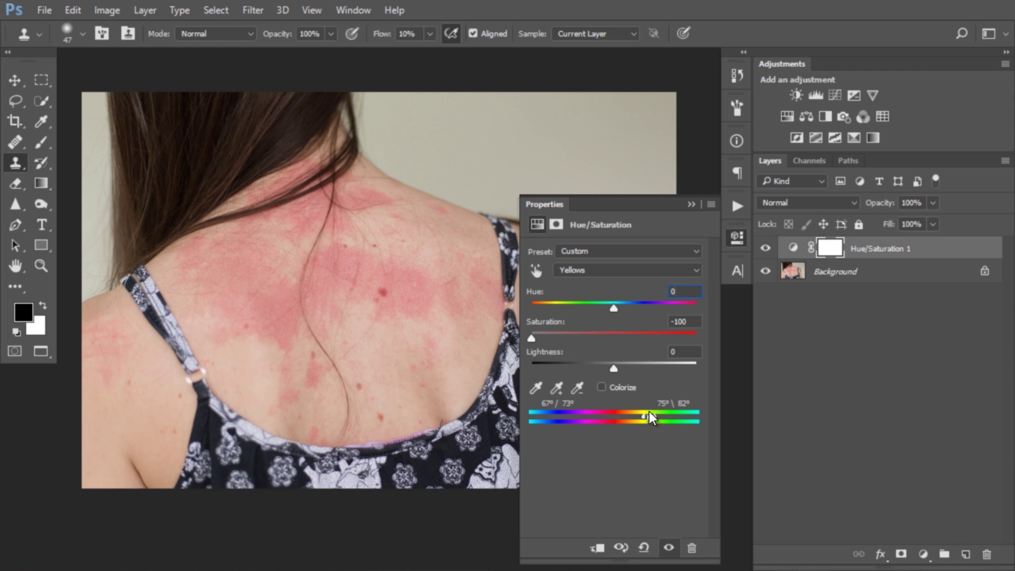
pyautogui.moveTo(645, 417); pyautogui.dragTo(663, 417)
pyautogui.moveTo(671, 418); pyautogui.dragTo(630, 417)
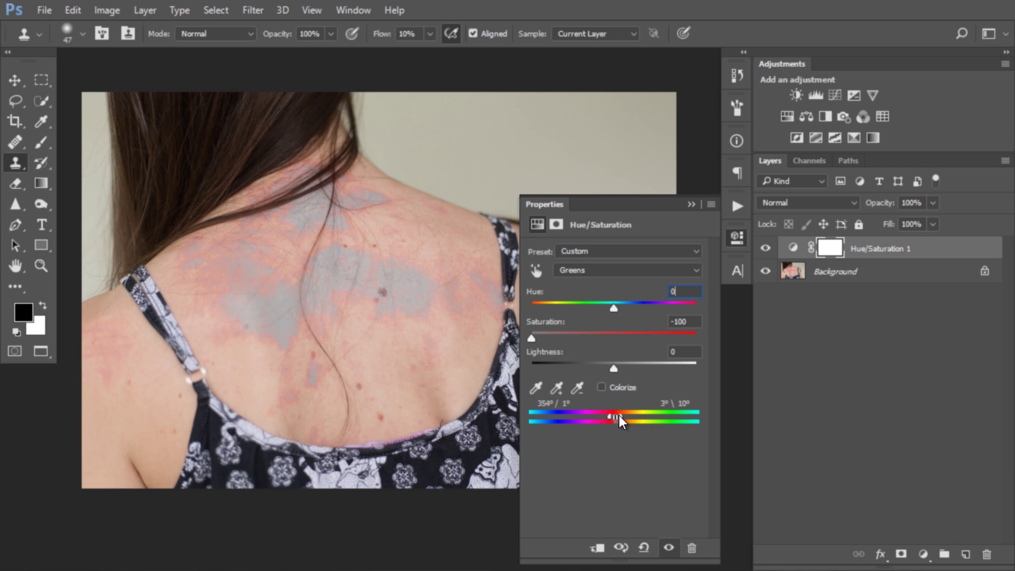
pyautogui.moveTo(631, 417); pyautogui.dragTo(615, 417)
pyautogui.moveTo(614, 418); pyautogui.dragTo(659, 417)
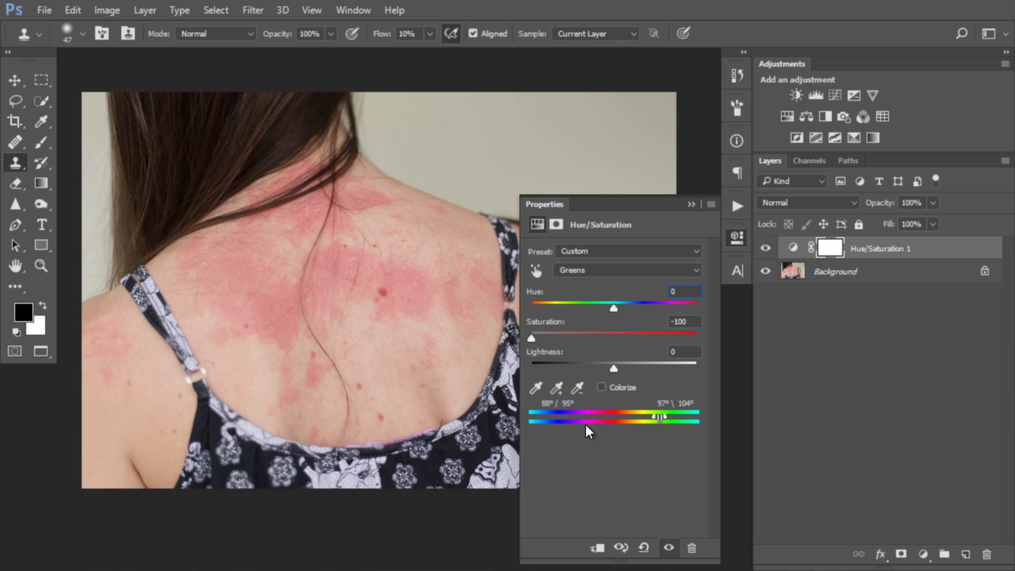
pyautogui.moveTo(655, 419); pyautogui.dragTo(659, 416)
# Sample the rash with the eyedropper and tune the Reds range and falloff to 334°–20°.
pyautogui.click(534, 392)
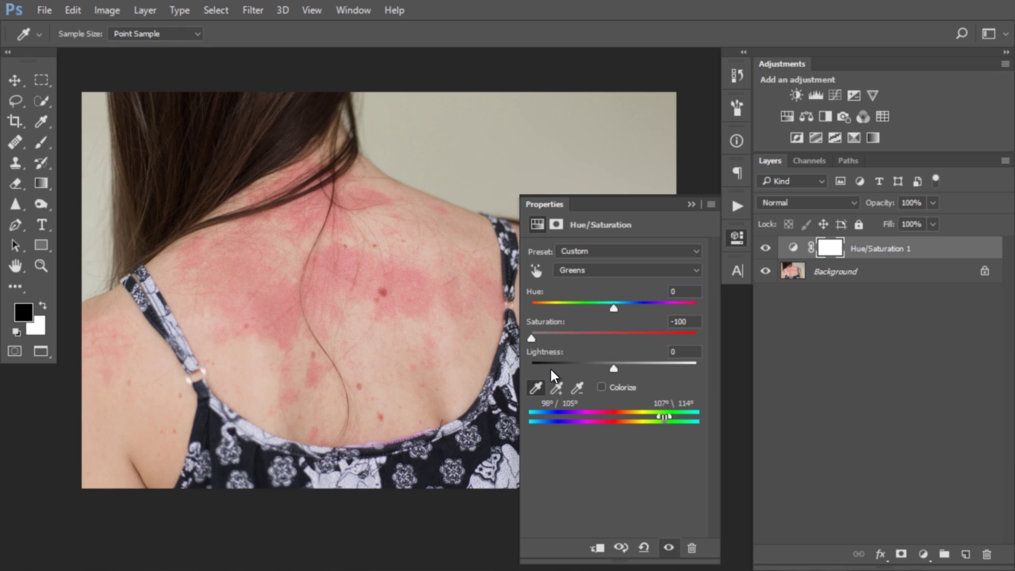
pyautogui.click(417, 272)
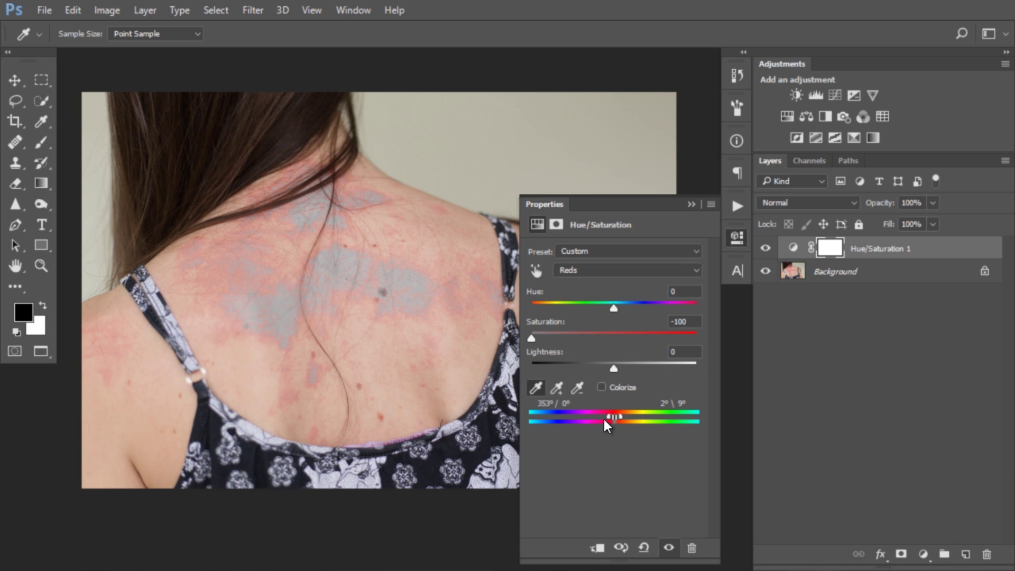
pyautogui.moveTo(608, 417); pyautogui.dragTo(606, 417)
pyautogui.moveTo(609, 423); pyautogui.dragTo(603, 418)
pyautogui.moveTo(621, 417); pyautogui.dragTo(638, 420)
pyautogui.moveTo(634, 420); pyautogui.dragTo(622, 424)
pyautogui.moveTo(619, 417); pyautogui.dragTo(623, 416)
# Reset saturation to 0, then set the Reds to Hue +15, Saturation −22, Lightness +17.
pyautogui.doubleClick(699, 321)
pyautogui.write('0')
pyautogui.press('Return')
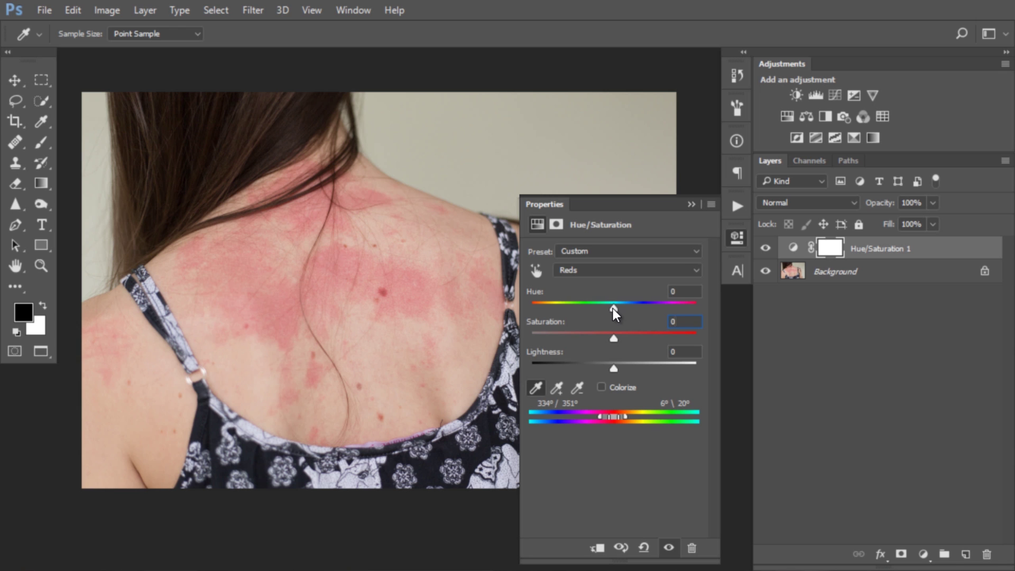
pyautogui.moveTo(613, 309); pyautogui.dragTo(624, 309)
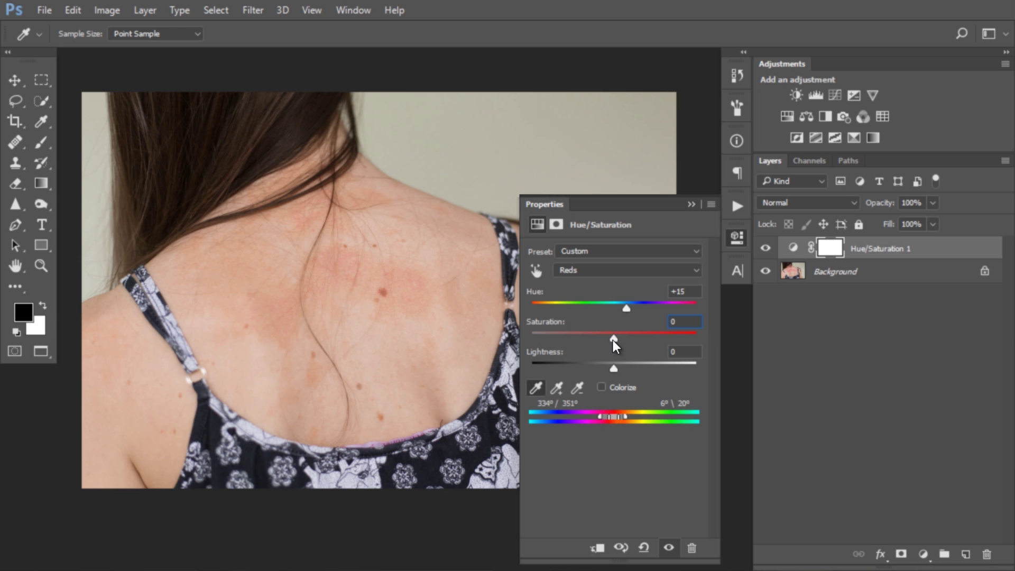
pyautogui.moveTo(613, 339); pyautogui.dragTo(602, 338)
pyautogui.moveTo(602, 339)
pyautogui.mouseDown()
pyautogui.moveTo(590, 339)
pyautogui.moveTo(627, 367)
pyautogui.mouseUp()
pyautogui.moveTo(591, 338); pyautogui.dragTo(594, 338)
# Close Properties and zoom in to inspect the back skin, then zoom out to the whole back.
pyautogui.click(736, 236)
pyautogui.moveTo(353, 324)
pyautogui.mouseDown()
pyautogui.moveTo(404, 294)
pyautogui.moveTo(610, 272)
pyautogui.mouseUp()
pyautogui.moveTo(421, 355)
pyautogui.mouseDown()
pyautogui.moveTo(430, 333)
pyautogui.moveTo(170, 453)
pyautogui.moveTo(507, 365)
pyautogui.moveTo(329, 304)
pyautogui.mouseUp()
pyautogui.keyDown('alt'); pyautogui.click(329, 305); pyautogui.keyUp('alt')
pyautogui.keyDown('alt'); pyautogui.click(272, 301); pyautogui.keyUp('alt')
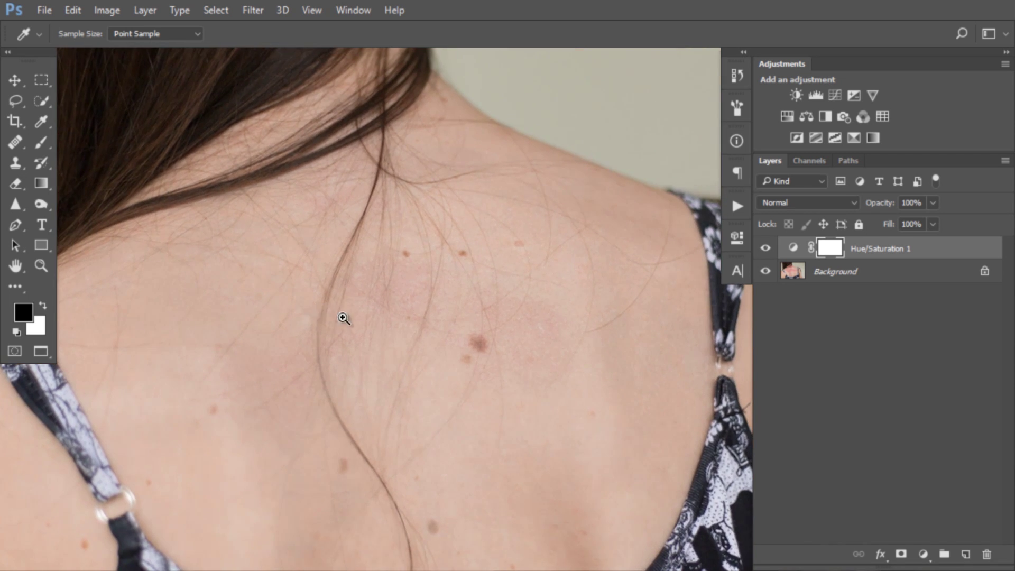
pyautogui.keyDown('alt'); pyautogui.click(344, 317); pyautogui.keyUp('alt')
# Compare the adjustment on and off, then lower the Hue/Saturation 1 layer opacity to 94%.
pyautogui.click(765, 251)
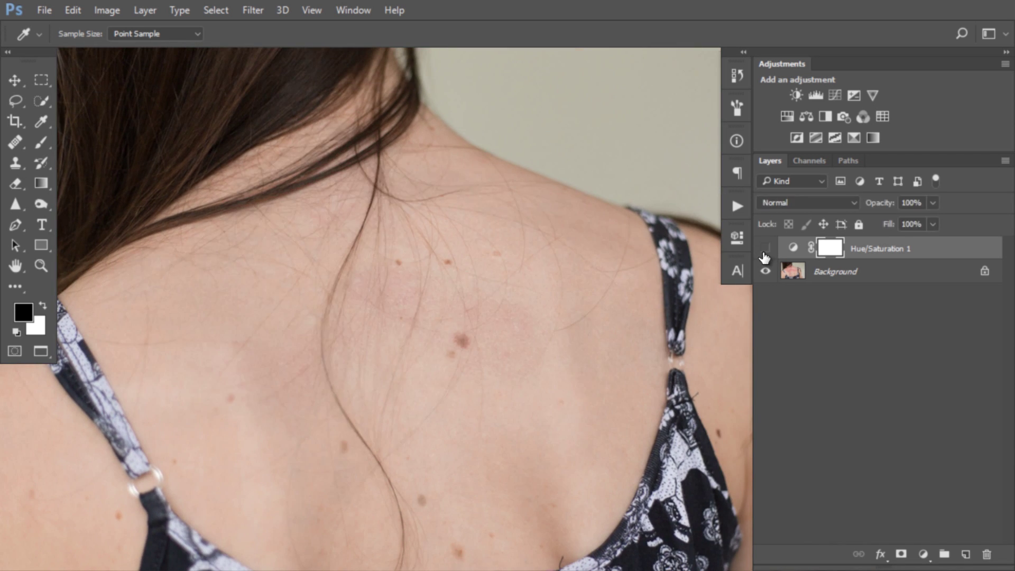
pyautogui.click(764, 251)
pyautogui.click(764, 251)
pyautogui.click(765, 249)
pyautogui.moveTo(875, 205); pyautogui.dragTo(864, 208)
pyautogui.scroll(-1, 353, 339)
pyautogui.scroll(-1, 317, 318)
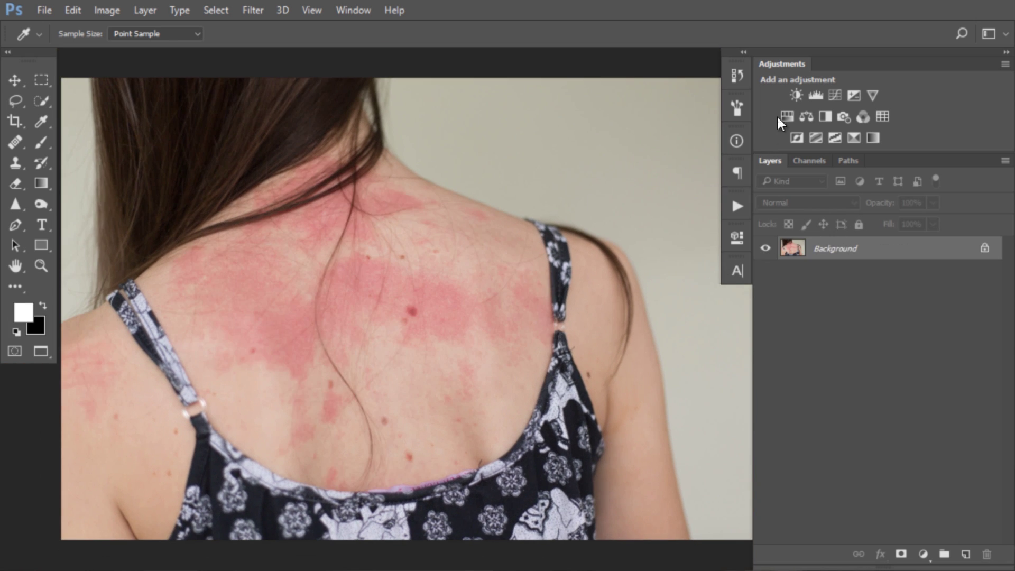
# Add a new Hue/Saturation layer limited to Reds with saturation at −100.
pyautogui.click(787, 116)
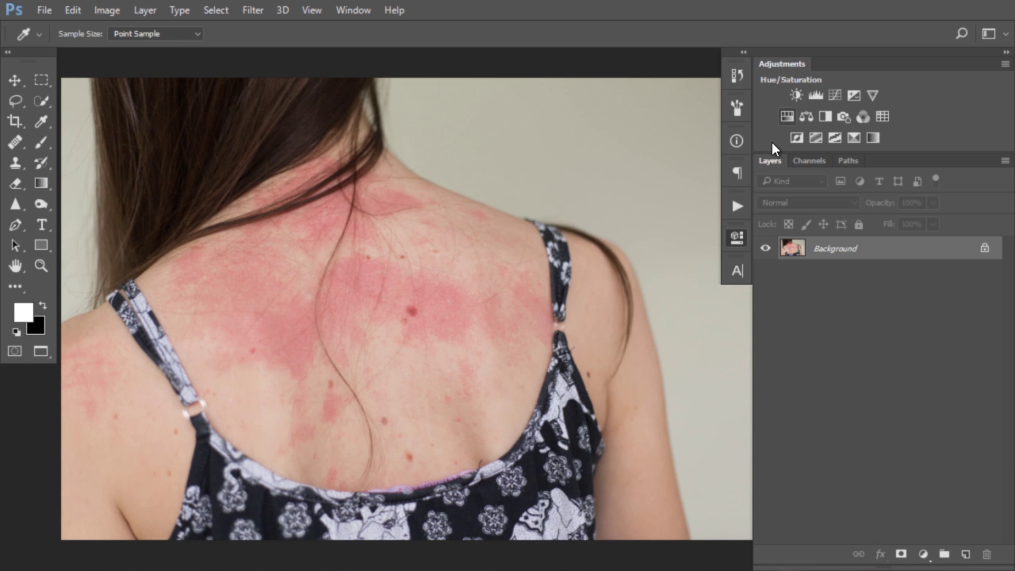
pyautogui.click(579, 270)
pyautogui.scroll(2, 572, 297)
pyautogui.click(570, 297)
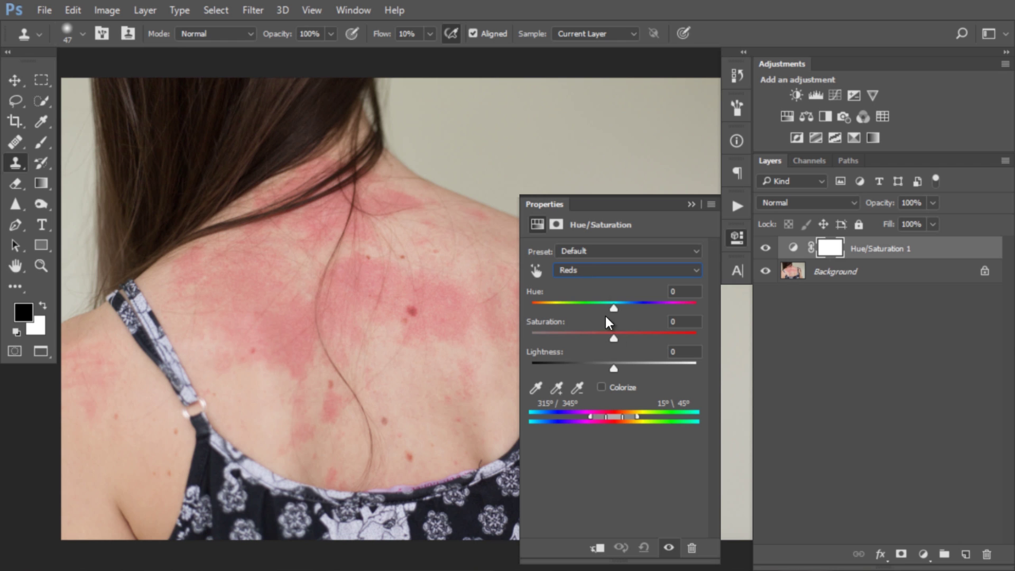
pyautogui.moveTo(613, 339); pyautogui.dragTo(532, 338)
# Sample the rash with the eyedropper and widen the Reds range to 331°–18°.
pyautogui.moveTo(639, 418); pyautogui.dragTo(583, 419)
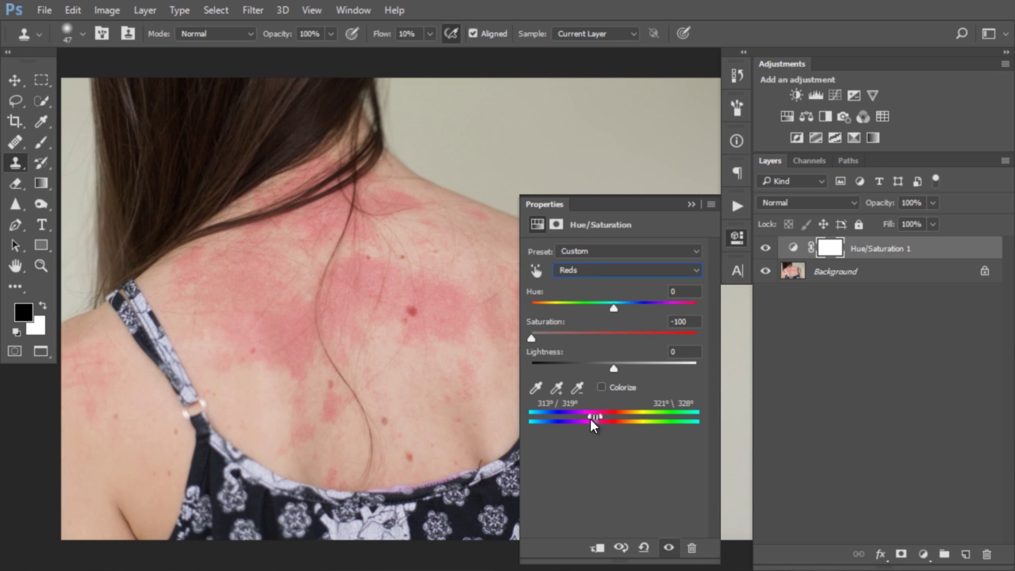
pyautogui.click(535, 388)
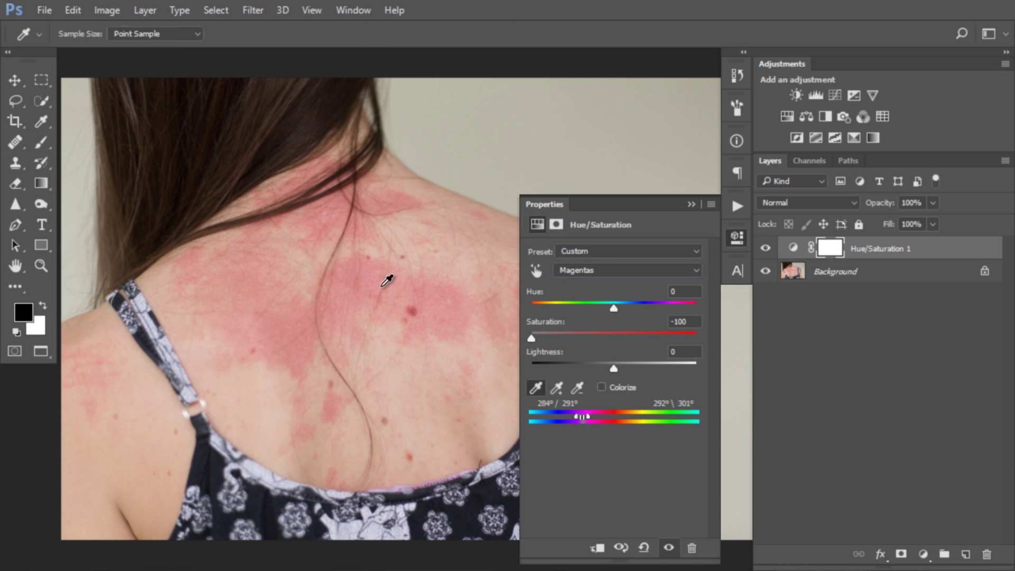
pyautogui.click(367, 271)
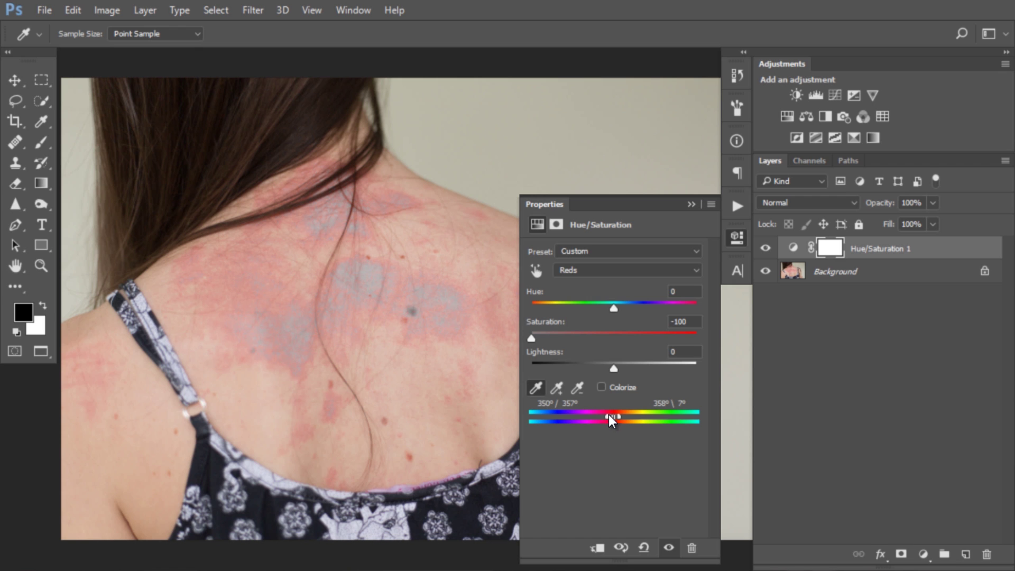
pyautogui.moveTo(608, 415); pyautogui.dragTo(622, 419)
# Set the Reds to Hue +17, Saturation −12, Lightness +18 and compare with the original.
pyautogui.click(682, 321)
pyautogui.write('0')
pyautogui.moveTo(613, 308)
pyautogui.mouseDown()
pyautogui.moveTo(629, 310)
pyautogui.moveTo(603, 339)
pyautogui.moveTo(630, 369)
pyautogui.mouseUp()
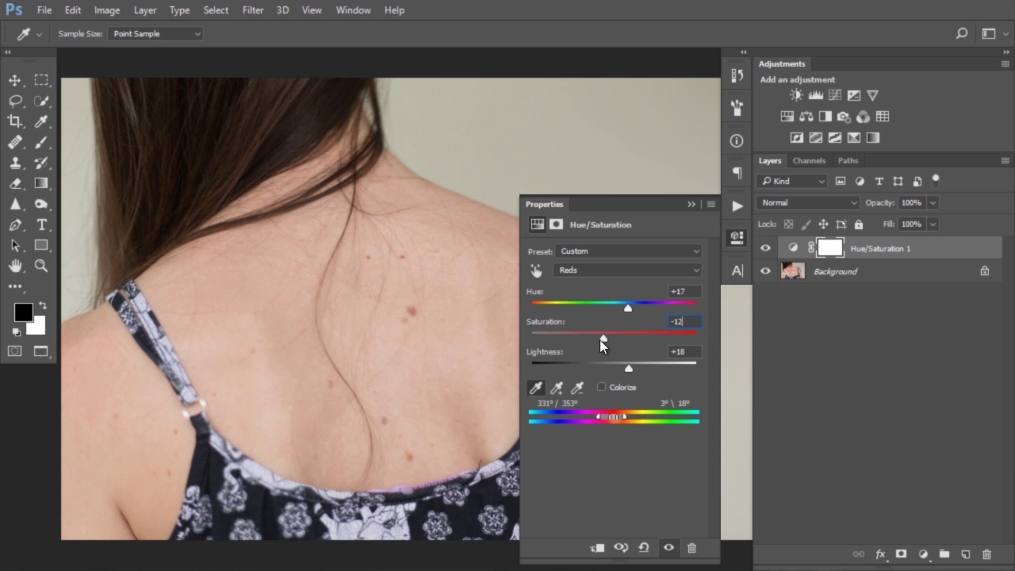
pyautogui.click(765, 248)
pyautogui.click(765, 248)
pyautogui.click(765, 248)
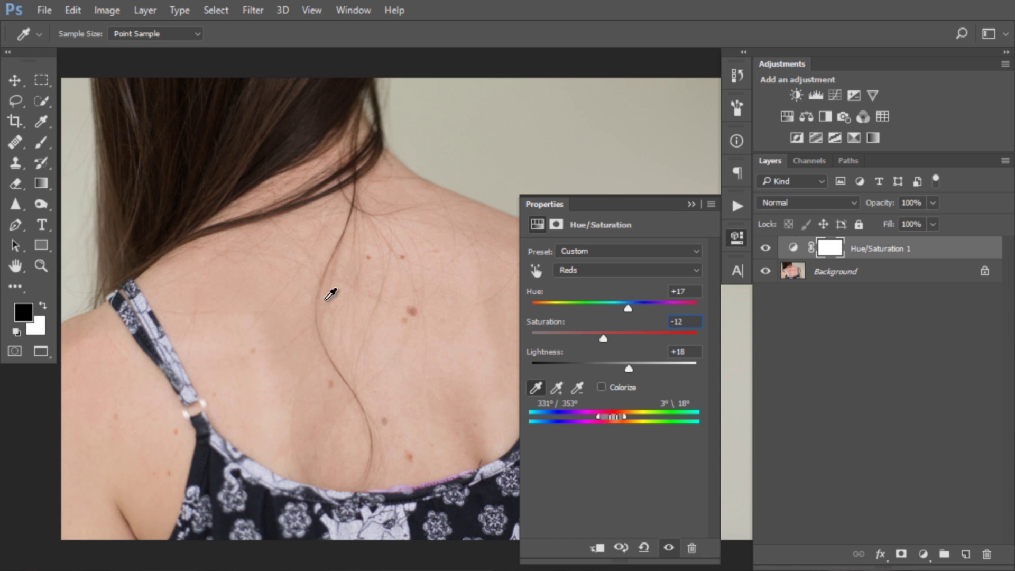
# Close Properties and zoom the teal-dress photo to fill the workspace.
pyautogui.click(738, 242)
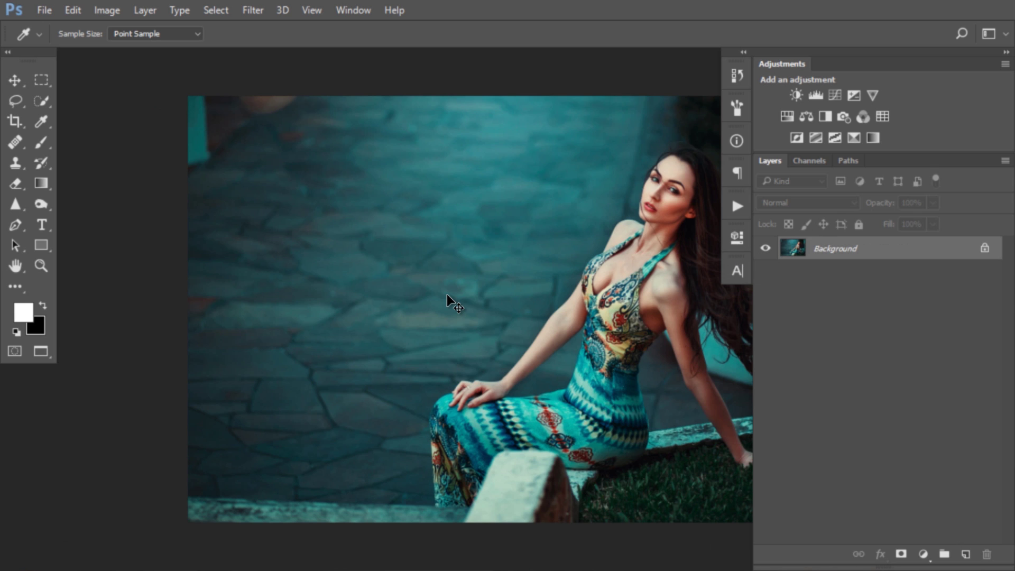
pyautogui.scroll(1, 446, 294)
pyautogui.scroll(1, 329, 306)
pyautogui.scroll(1, 329, 307)
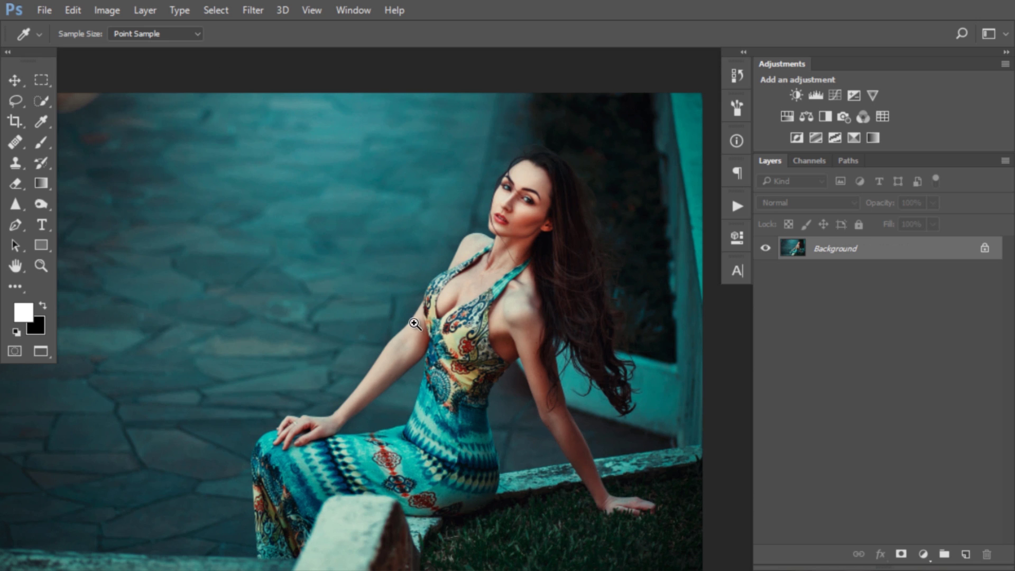
pyautogui.scroll(1, 439, 323)
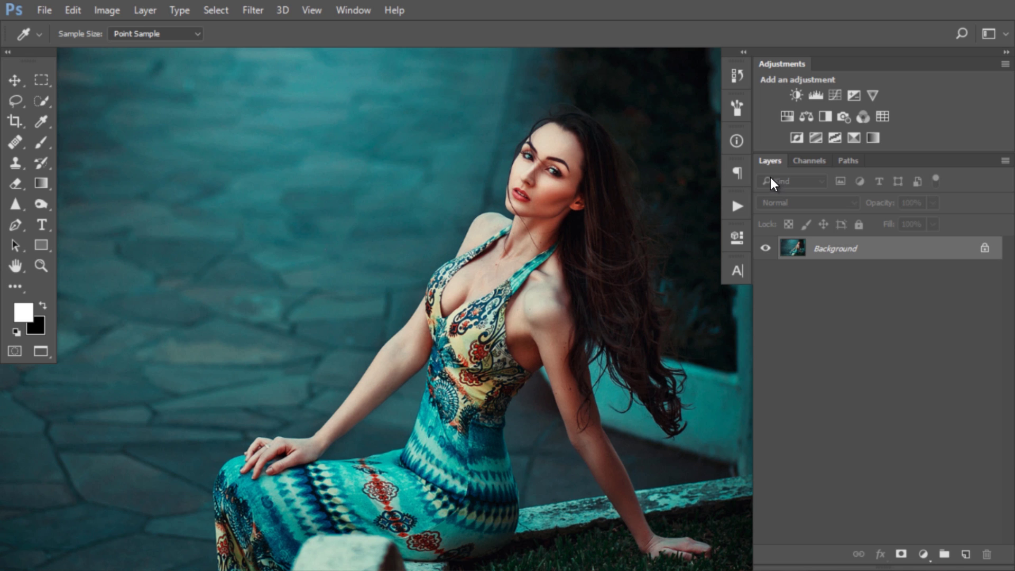
# Add a Hue/Saturation layer with Reds at Hue +5, Saturation −15, then compare before and after.
pyautogui.click(788, 128)
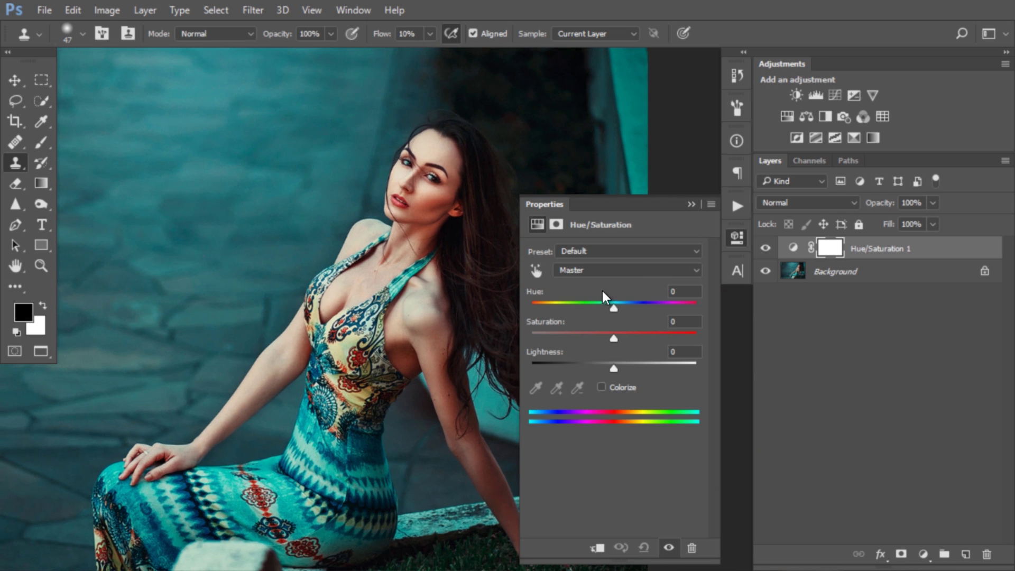
pyautogui.click(587, 271)
pyautogui.click(573, 297)
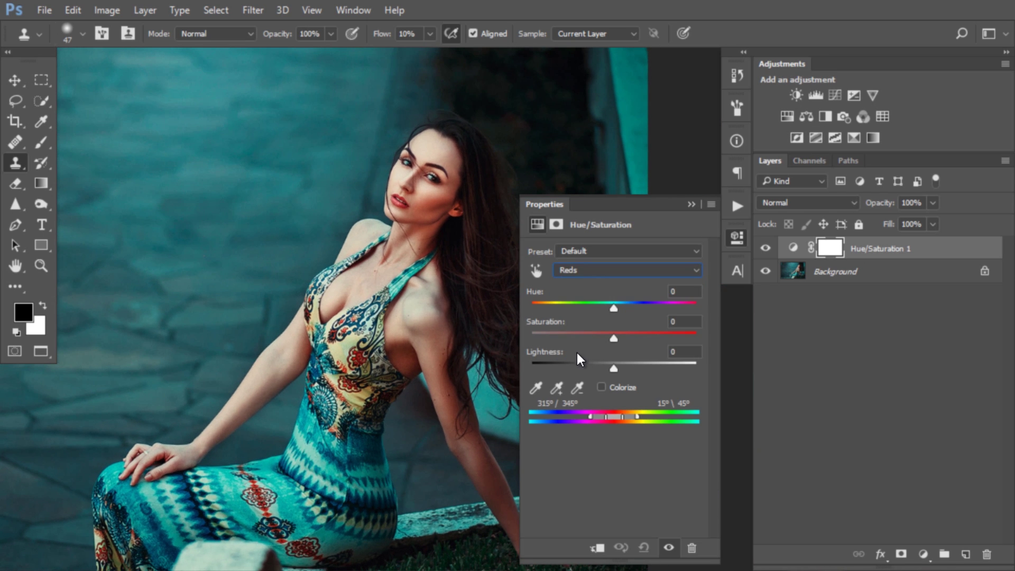
pyautogui.moveTo(618, 309)
pyautogui.mouseDown()
pyautogui.moveTo(577, 310)
pyautogui.moveTo(610, 307)
pyautogui.mouseUp()
pyautogui.doubleClick(682, 290)
pyautogui.write('0')
pyautogui.write('5')
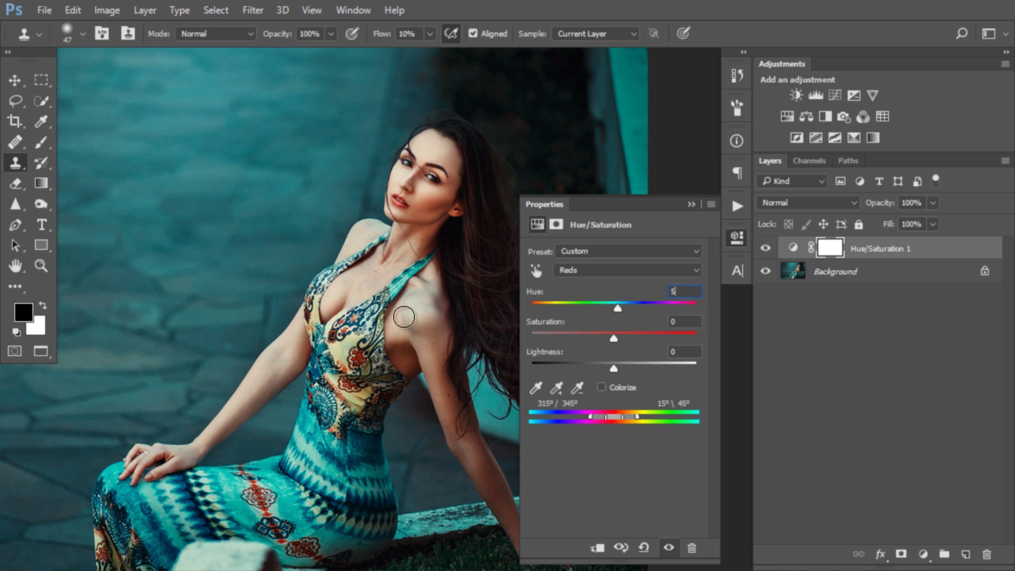
pyautogui.moveTo(611, 340); pyautogui.dragTo(602, 339)
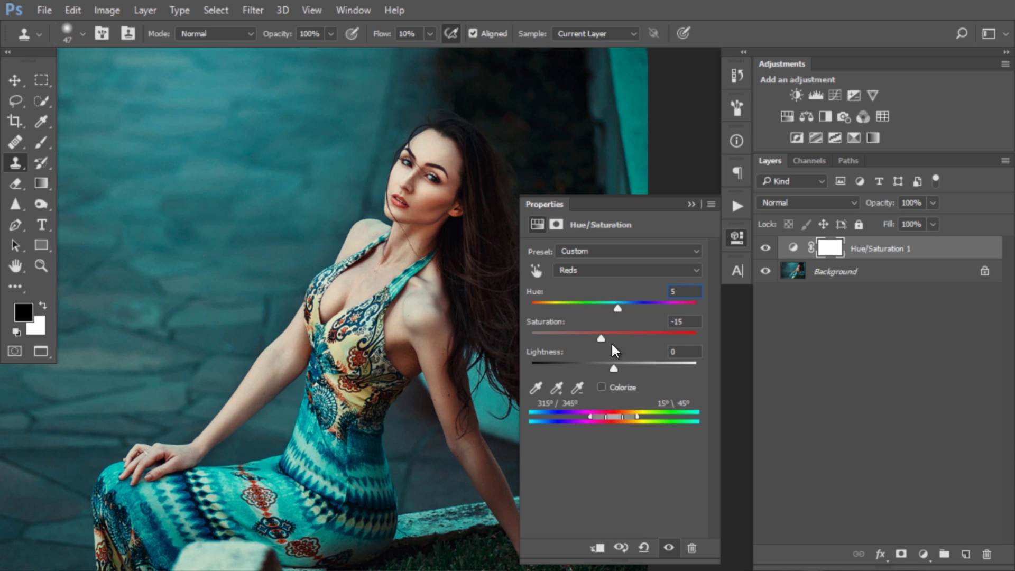
pyautogui.click(766, 249)
pyautogui.click(765, 250)
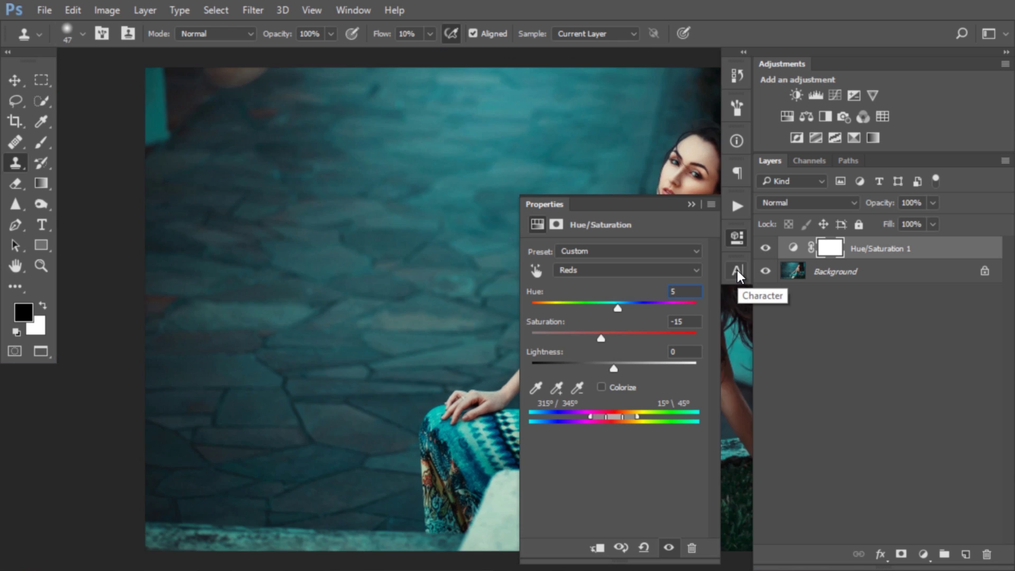
# Switch to the green-vines photo, add a Hue/Saturation 1 layer at 0, and fit the photo in view.
pyautogui.click(731, 243)
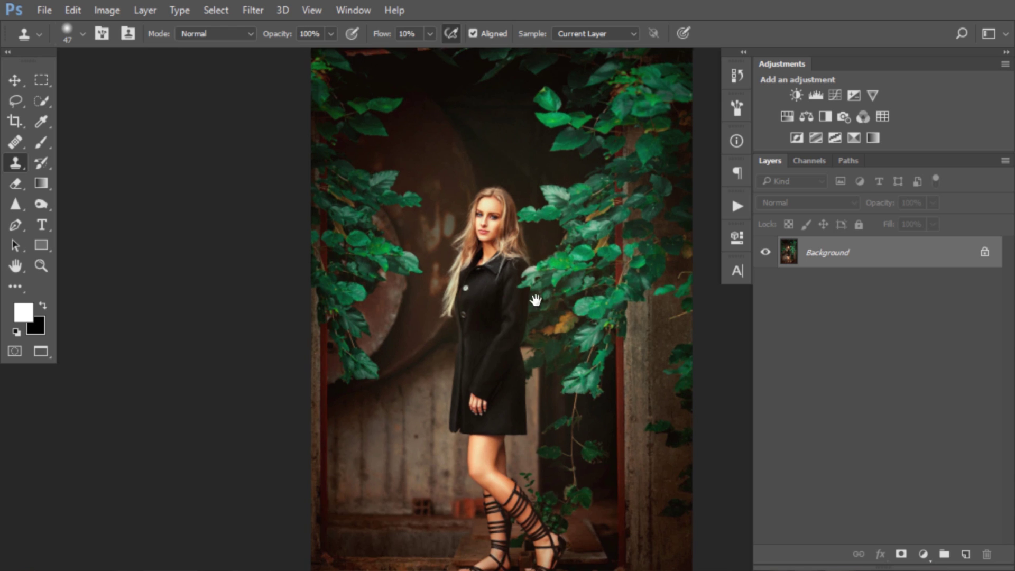
pyautogui.moveTo(535, 300); pyautogui.dragTo(503, 335)
pyautogui.scroll(2, 520, 299)
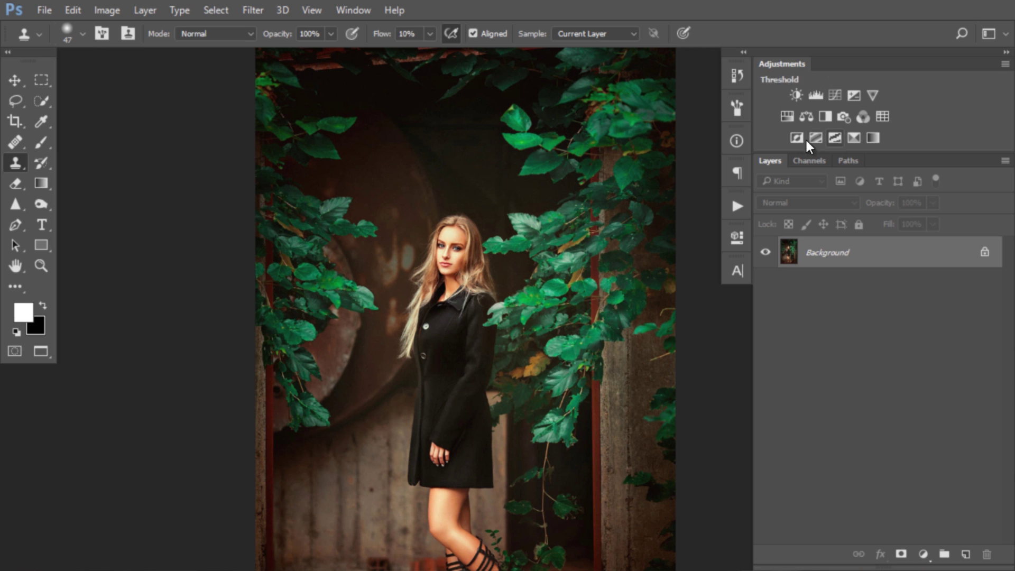
pyautogui.click(787, 116)
pyautogui.moveTo(295, 272); pyautogui.dragTo(195, 245)
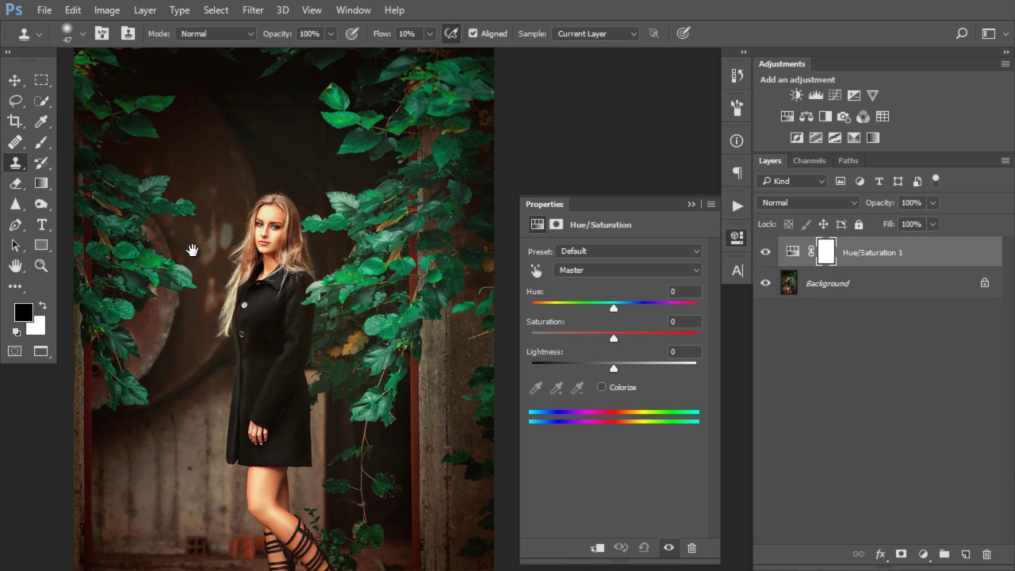
pyautogui.scroll(-2, 312, 259)
pyautogui.moveTo(304, 263); pyautogui.dragTo(343, 233)
pyautogui.scroll(1, 324, 242)
pyautogui.scroll(-1, 344, 233)
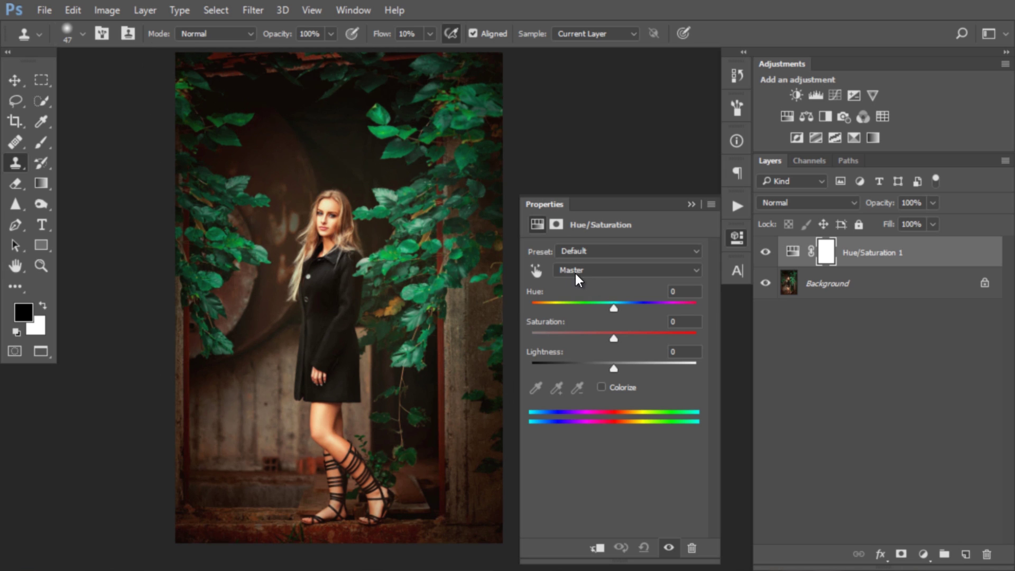
# Target the Greens range, previewing at Saturation -100, and widen it to 100°–197°.
pyautogui.click(569, 268)
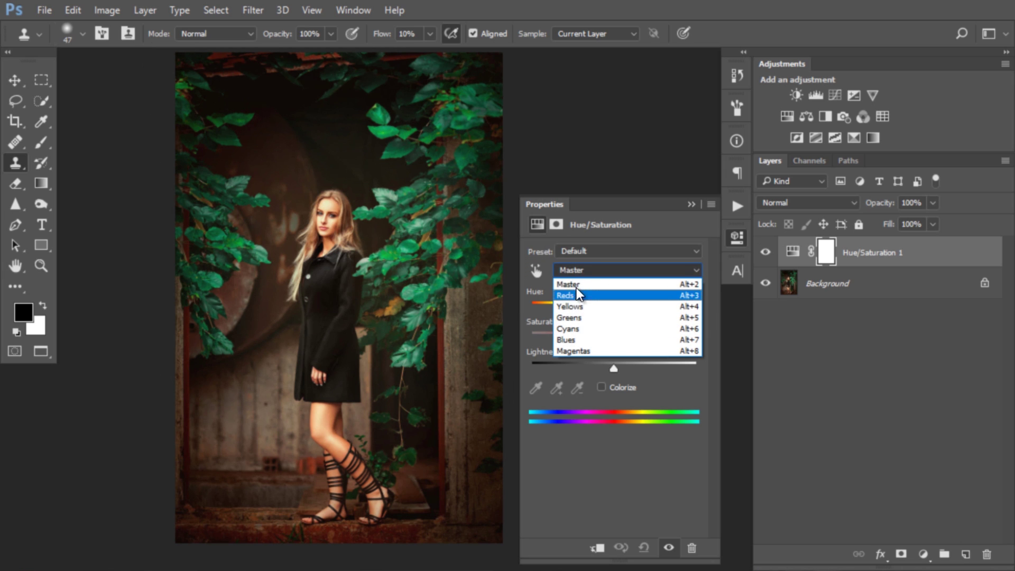
pyautogui.click(569, 318)
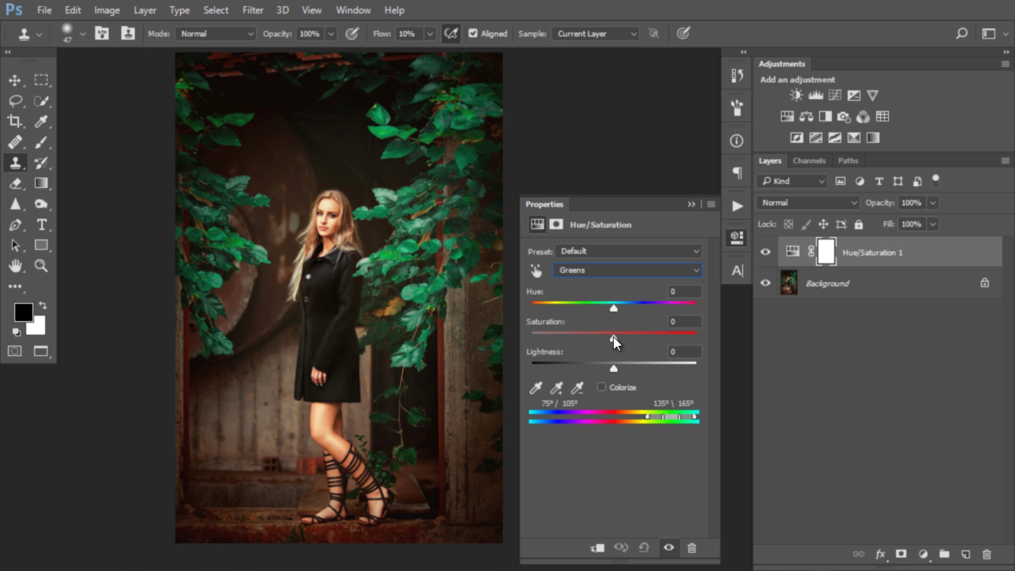
pyautogui.moveTo(613, 338); pyautogui.dragTo(473, 333)
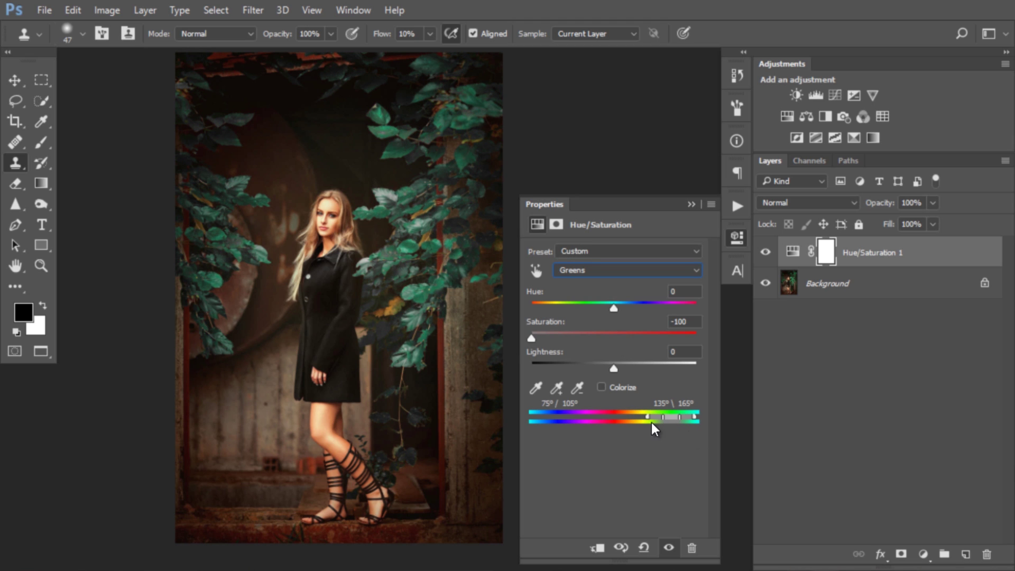
pyautogui.moveTo(654, 420)
pyautogui.mouseDown()
pyautogui.moveTo(635, 417)
pyautogui.moveTo(706, 417)
pyautogui.moveTo(693, 419)
pyautogui.mouseUp()
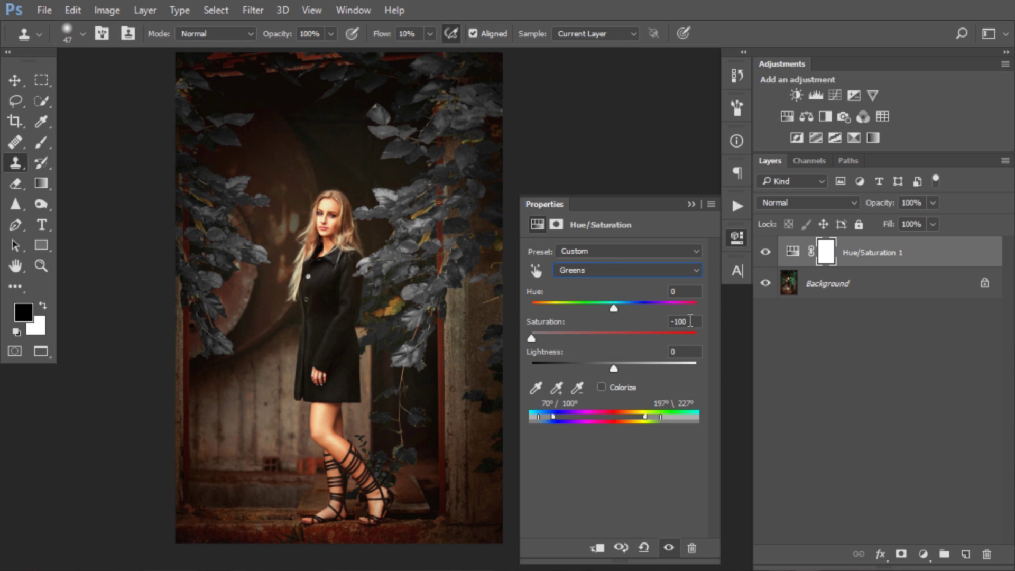
# Reset Greens saturation to 0, then set Hue -119, Saturation +48 and Lightness +13.
pyautogui.write('0')
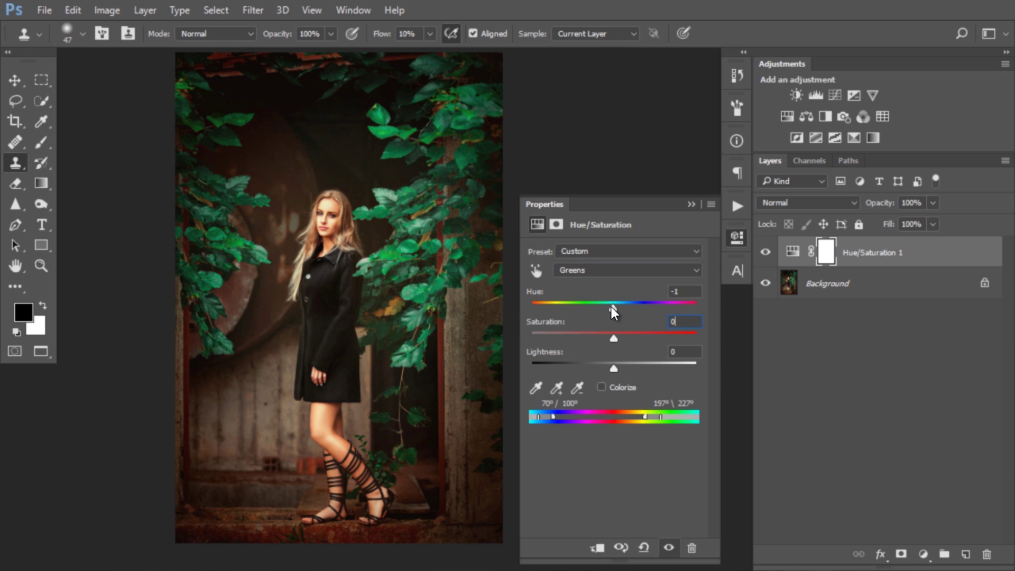
pyautogui.moveTo(612, 308)
pyautogui.mouseDown()
pyautogui.moveTo(556, 308)
pyautogui.moveTo(664, 310)
pyautogui.moveTo(555, 308)
pyautogui.mouseUp()
pyautogui.moveTo(612, 337)
pyautogui.mouseDown()
pyautogui.moveTo(638, 339)
pyautogui.moveTo(632, 369)
pyautogui.mouseUp()
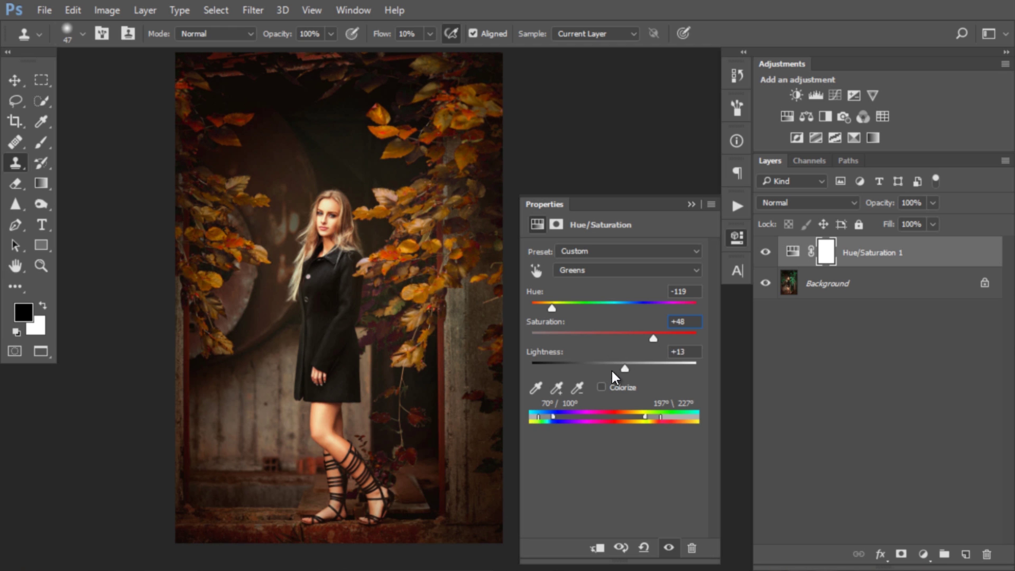
# Hide and re-show the Hue/Saturation 1 layer to compare the orange leaves with the original green.
pyautogui.click(765, 253)
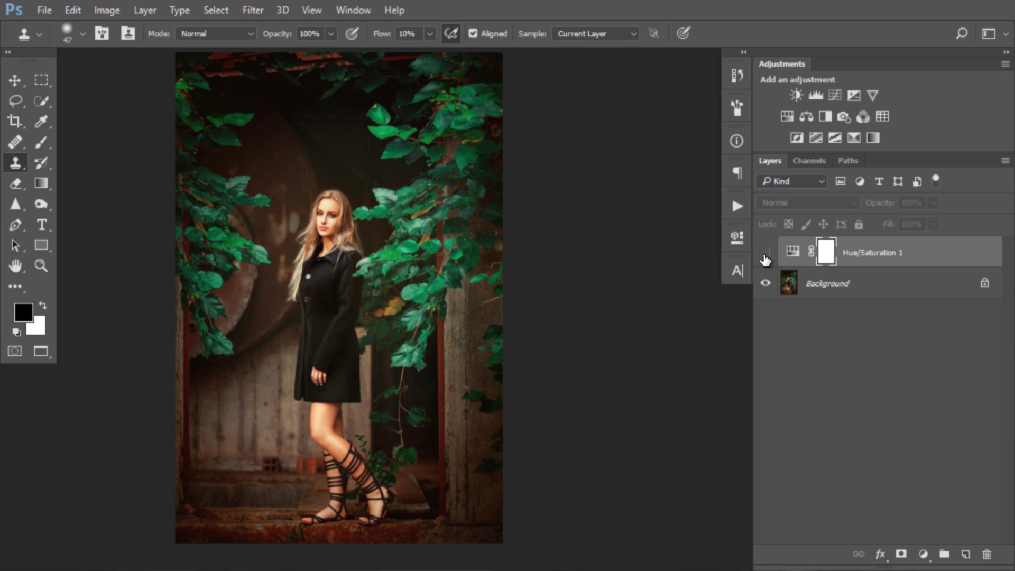
pyautogui.click(765, 254)
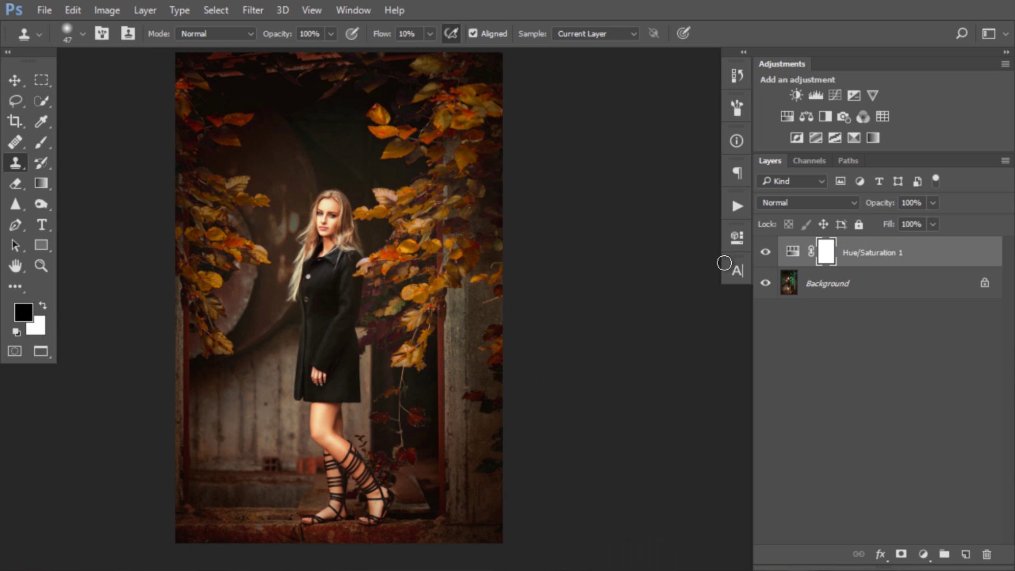